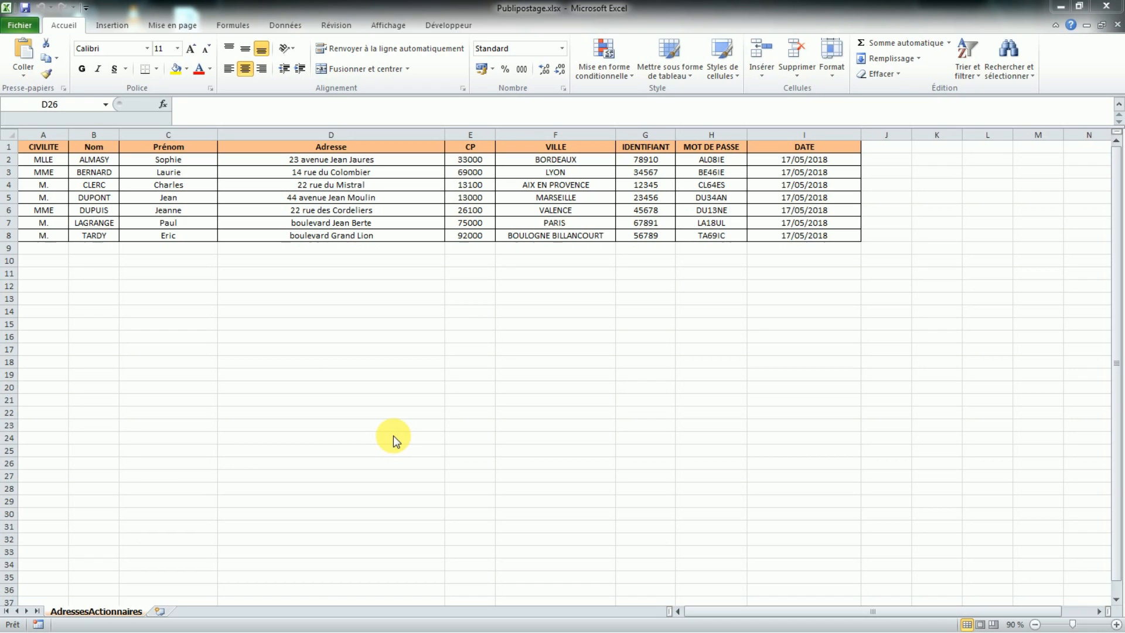
- Examine the shareholder address table on the AdressesActionnaires sheet and the date formula in cell I2
{"action": "left_click", "coordinate": [393, 435]}
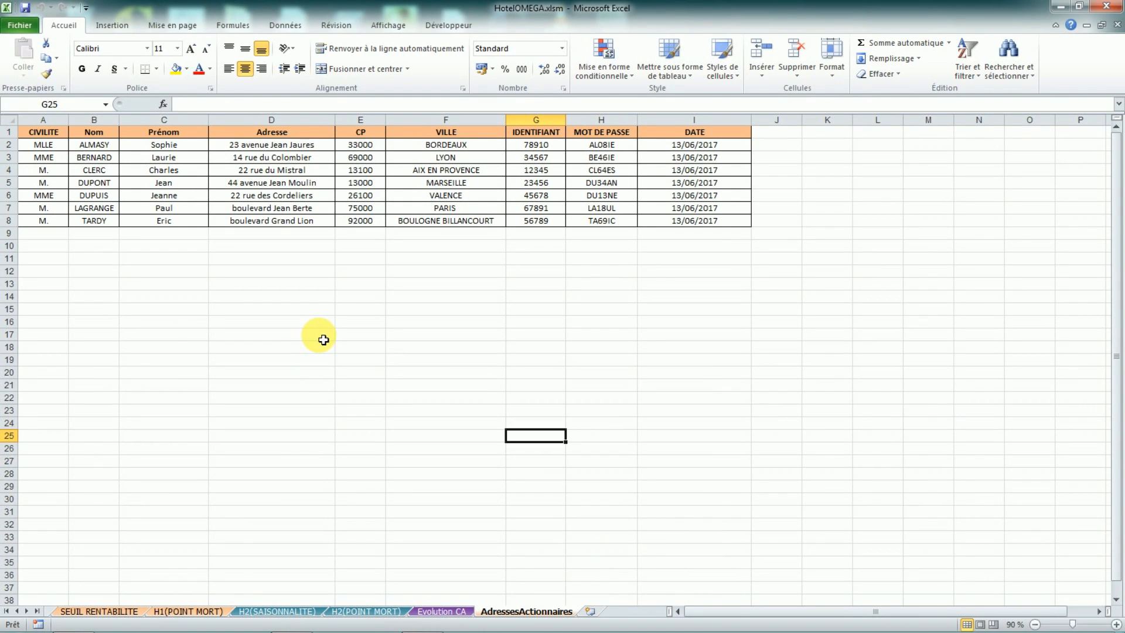
{"action": "left_click", "coordinate": [293, 297]}
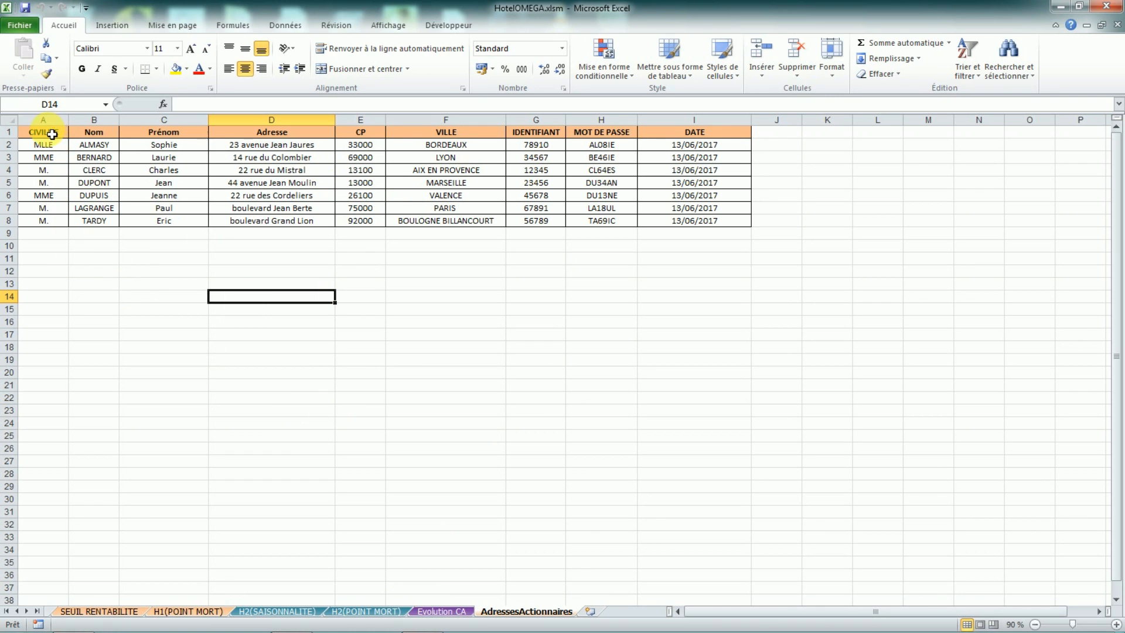
{"action": "left_click_drag", "start_coordinate": [58, 132], "coordinate": [721, 223]}
{"action": "left_click", "coordinate": [77, 314]}
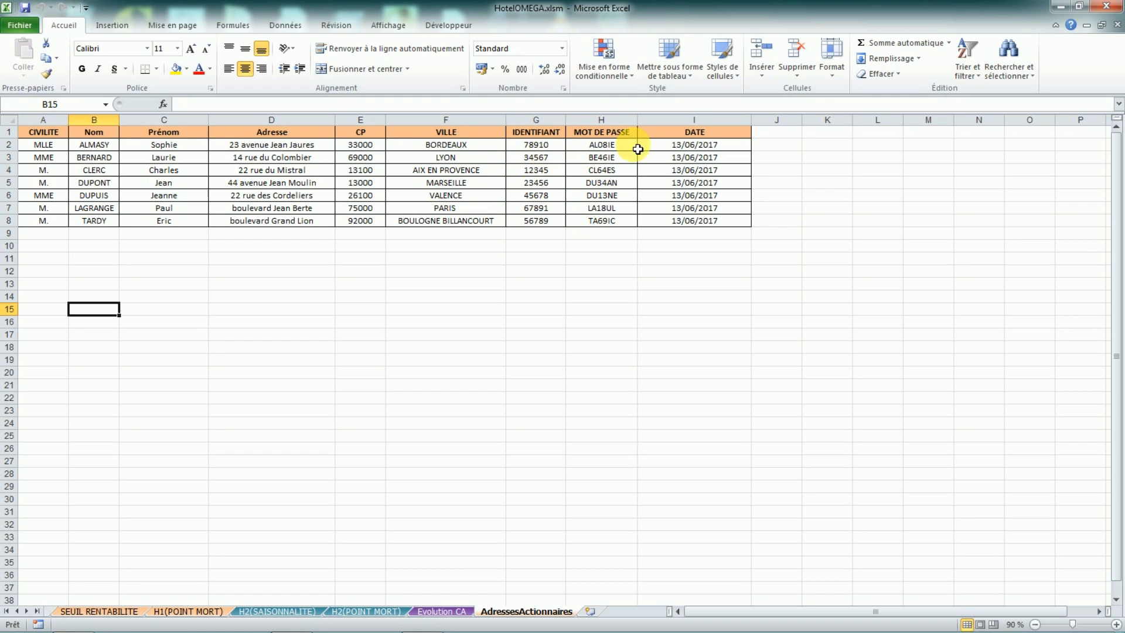
{"action": "left_click", "coordinate": [706, 145]}
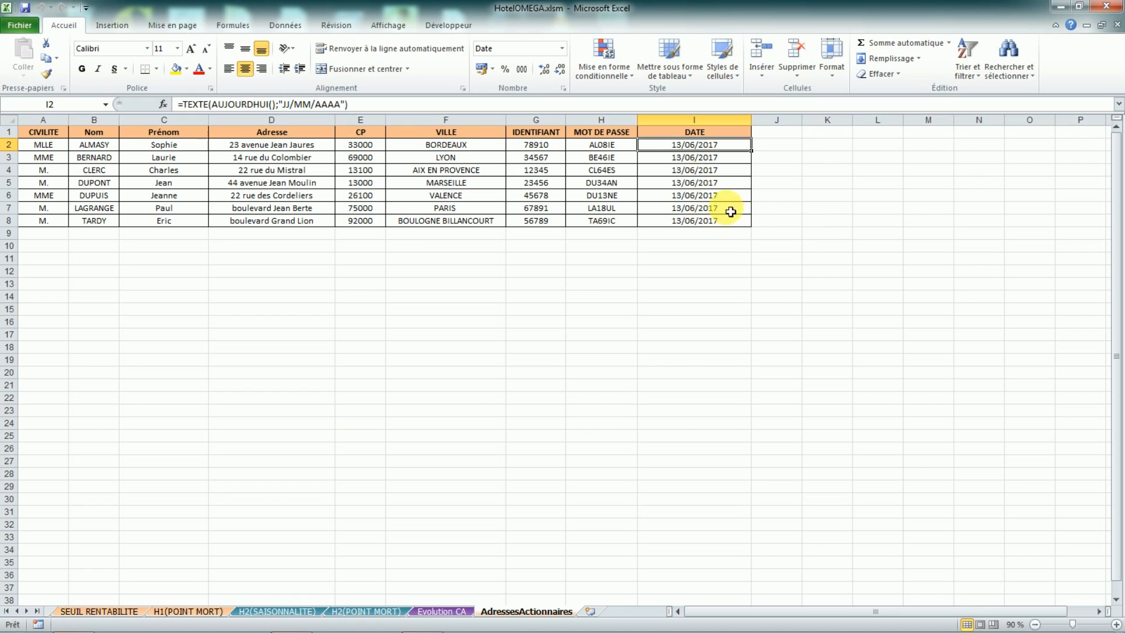
{"action": "left_click", "coordinate": [779, 274]}
- Switch to the LettreAuxActionnaires letter in Word and compare its merge fields with the previewed results
{"action": "mouse_move", "coordinate": [421, 618]}
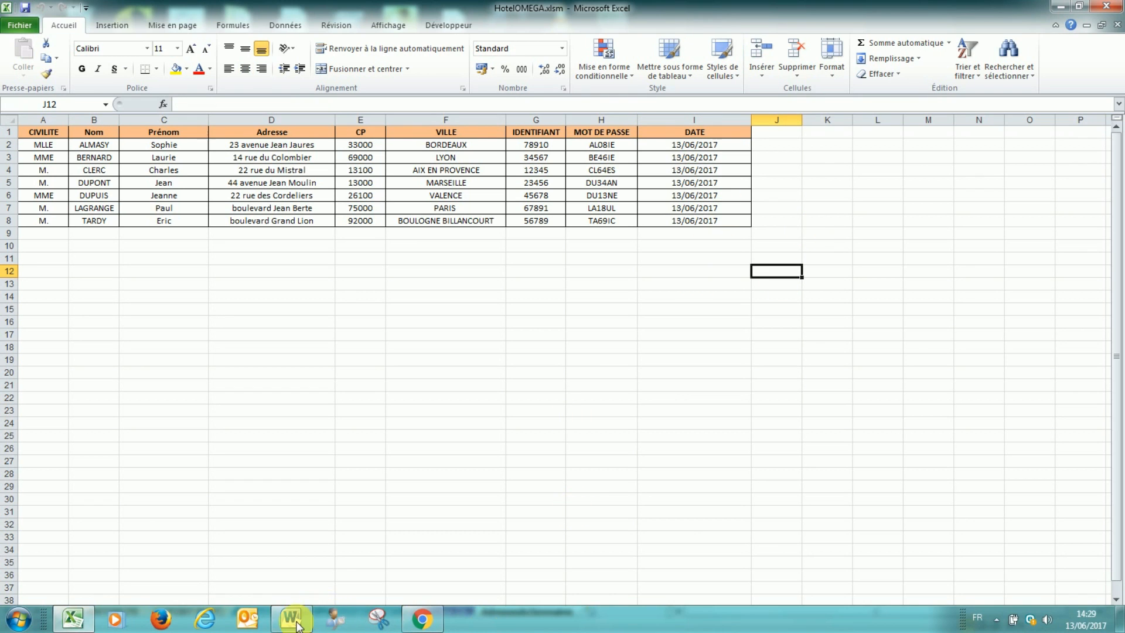
{"action": "left_click", "coordinate": [293, 618]}
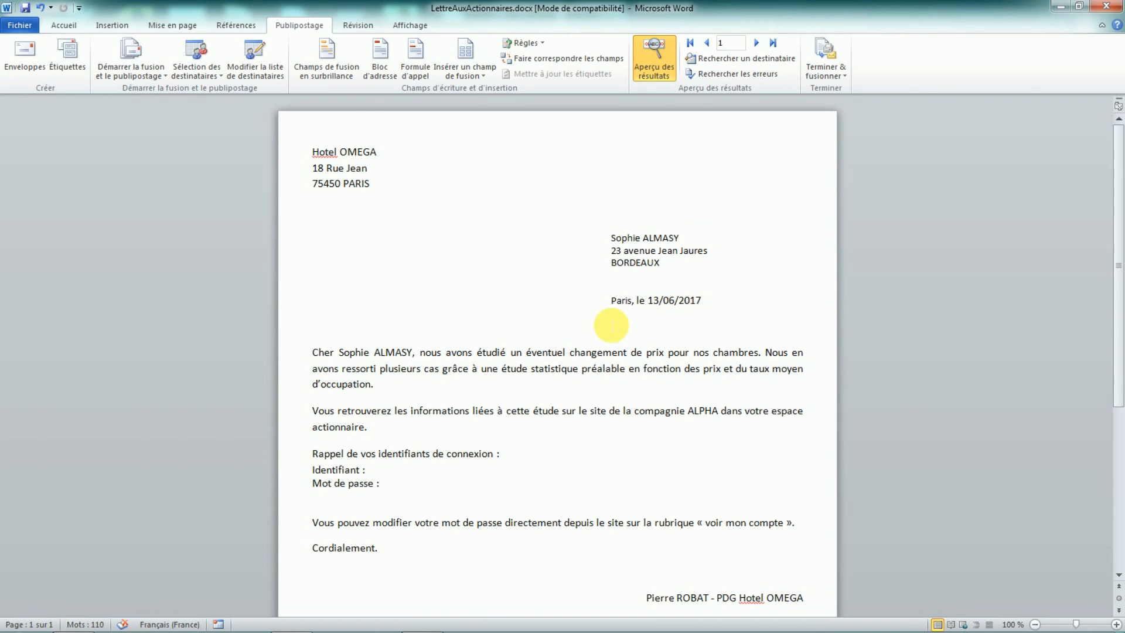
{"action": "left_click", "coordinate": [661, 65]}
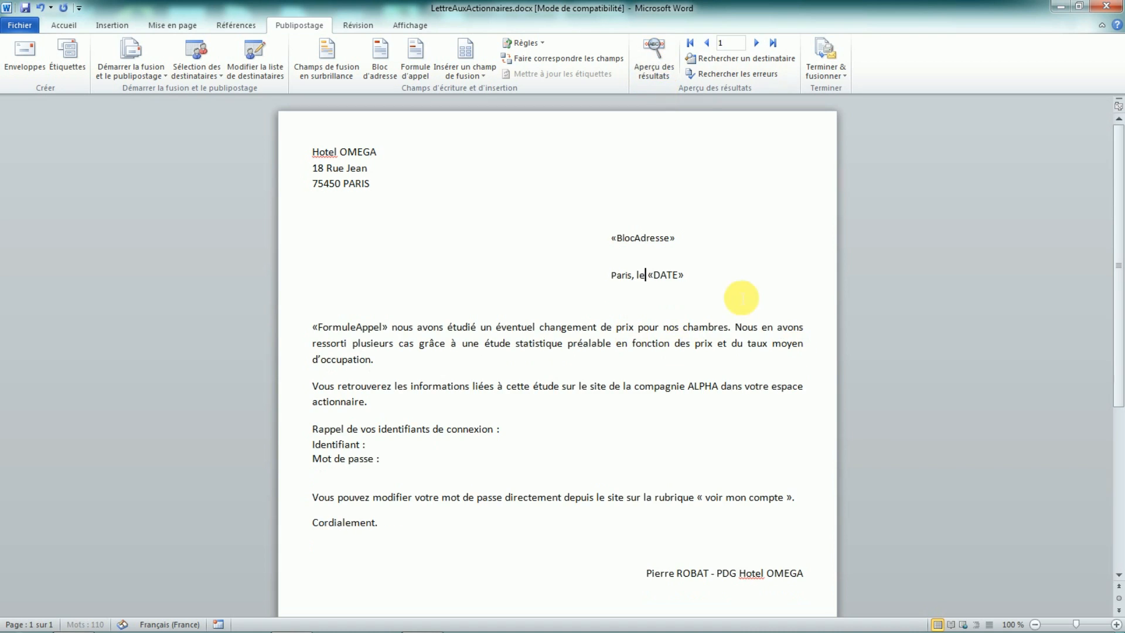
{"action": "left_click", "coordinate": [661, 71]}
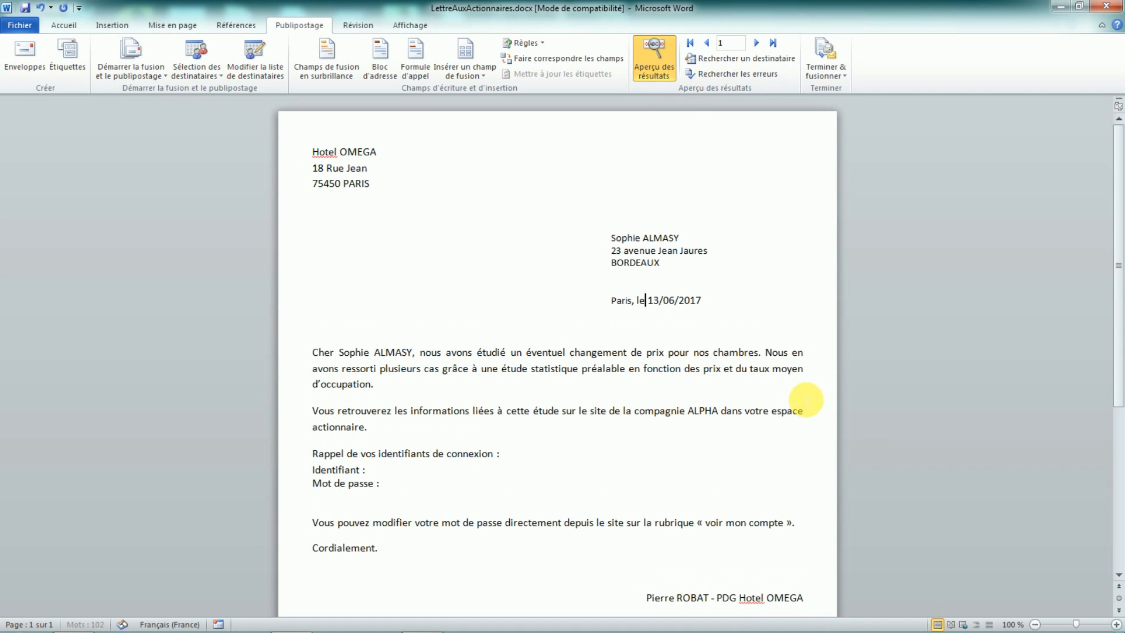
- Inspect the DATE formulas in cells I2 and I3 of the Excel workbook and check the date in the Word letter
{"action": "left_click", "coordinate": [1062, 7]}
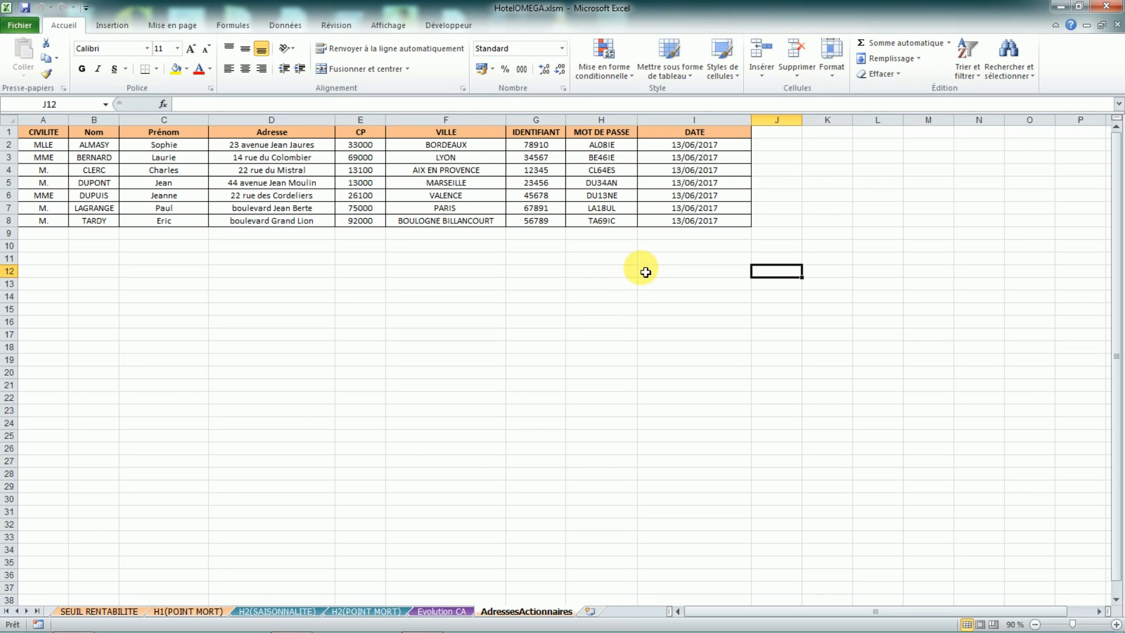
{"action": "left_click", "coordinate": [680, 157]}
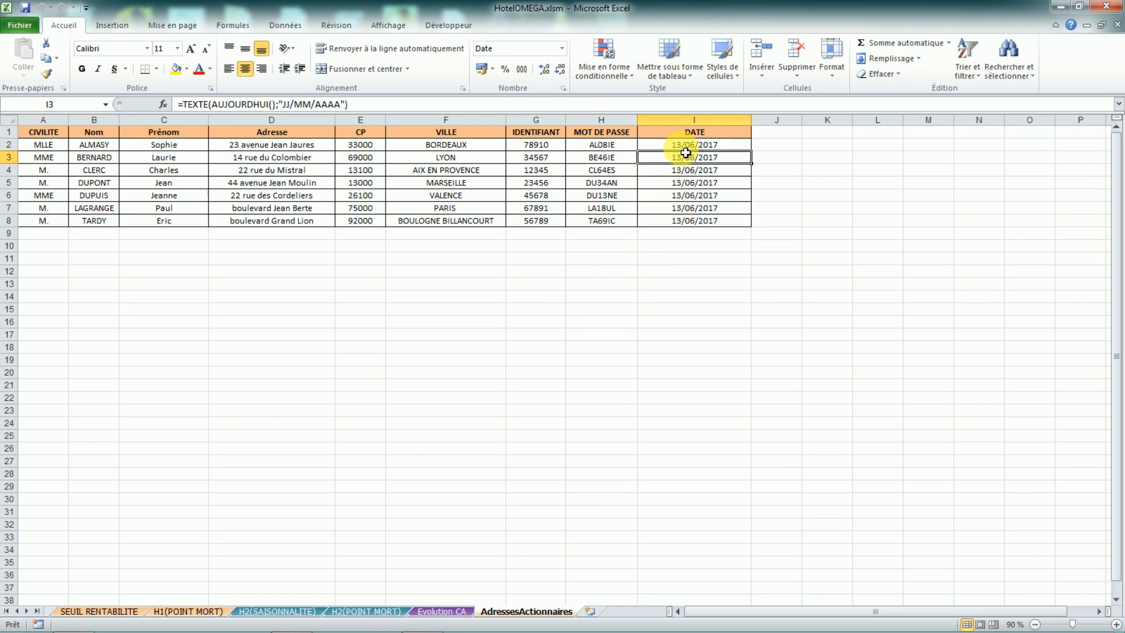
{"action": "left_click", "coordinate": [679, 146]}
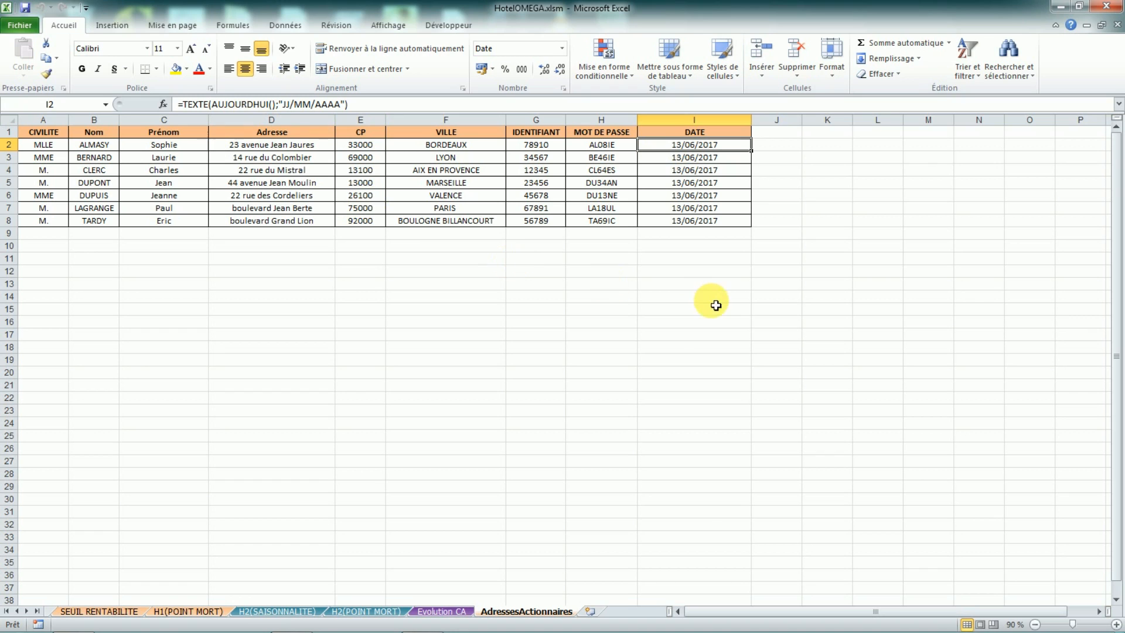
{"action": "right_click", "coordinate": [702, 148]}
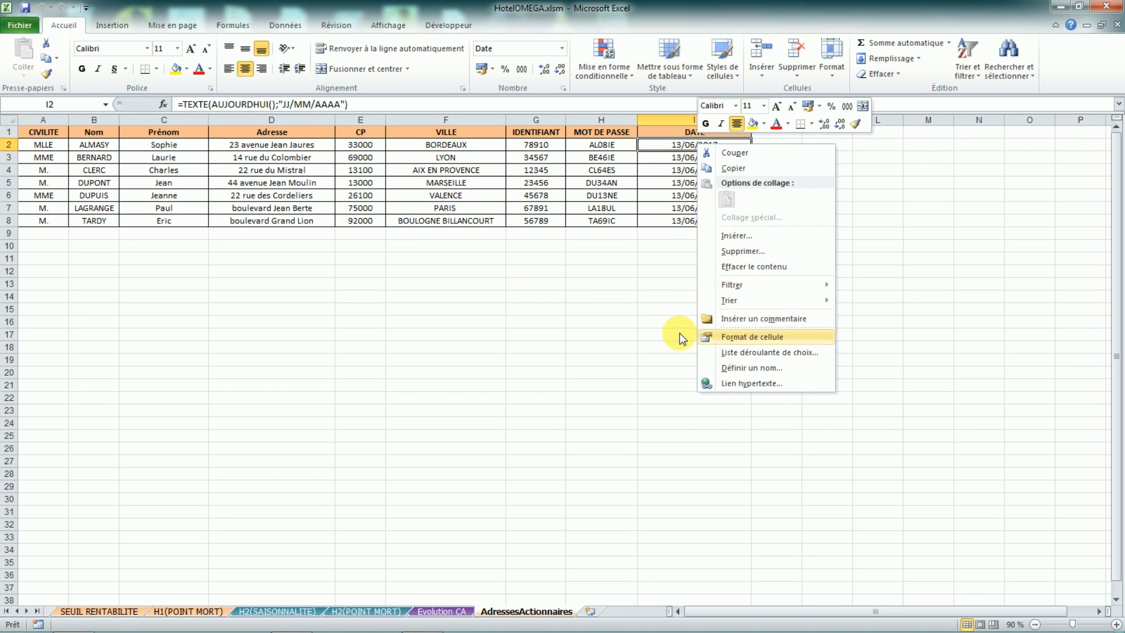
{"action": "key", "text": "Escape"}
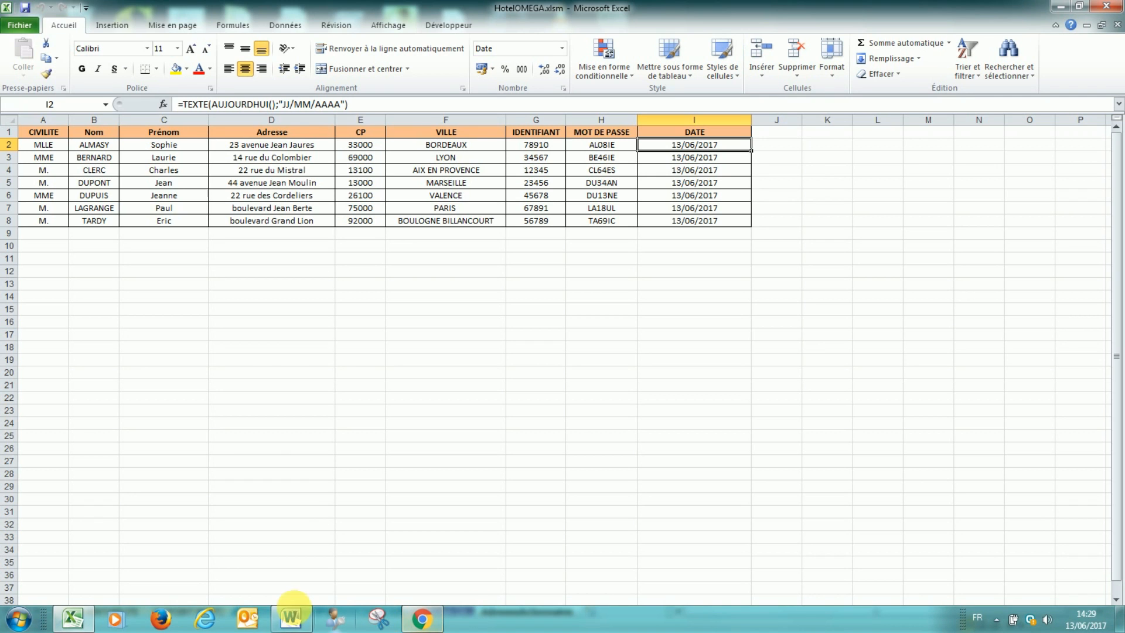
{"action": "left_click", "coordinate": [284, 623]}
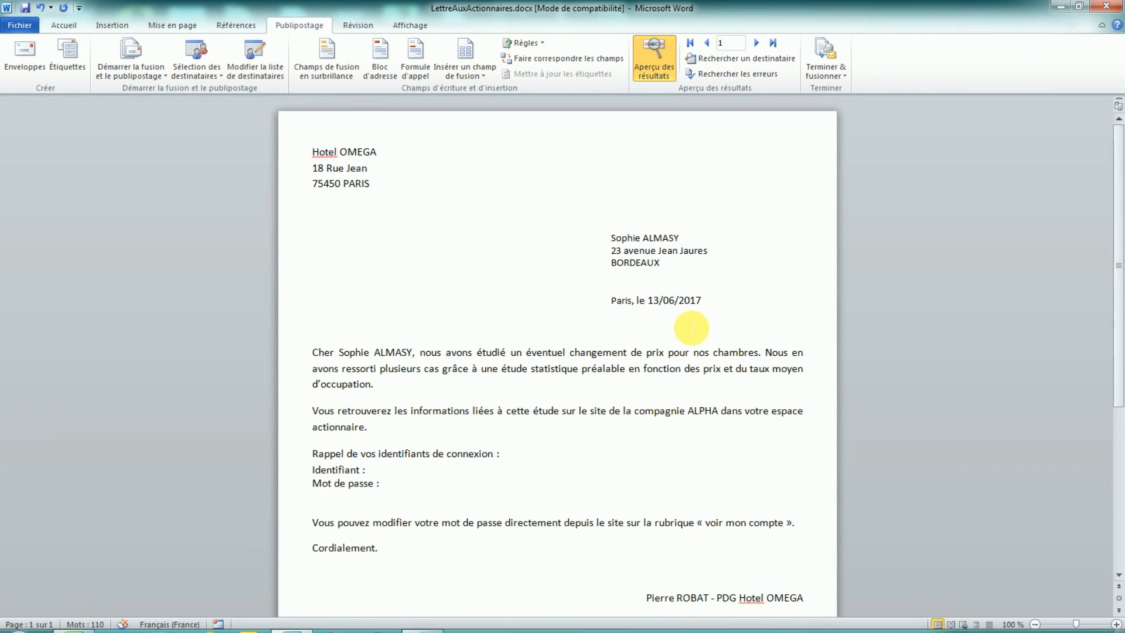
- Return to the Excel workbook and examine the AUJOURDHUI() and "JJ/MM/AAAA" arguments of the TEXTE formula in cell I2
{"action": "left_click", "coordinate": [1057, 7]}
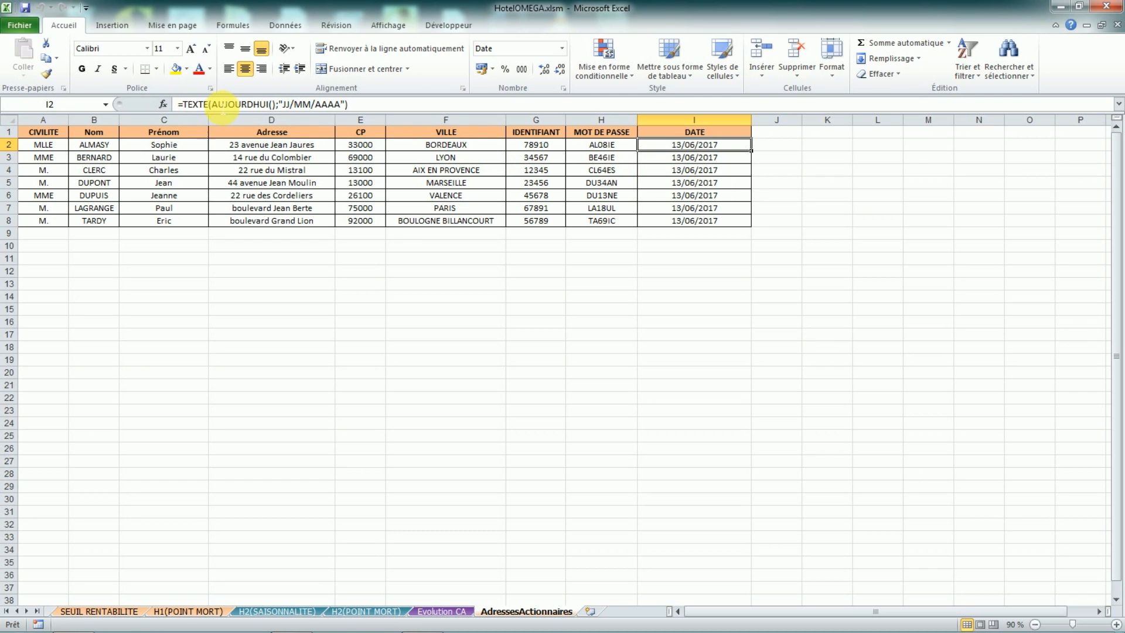
{"action": "left_click", "coordinate": [249, 104]}
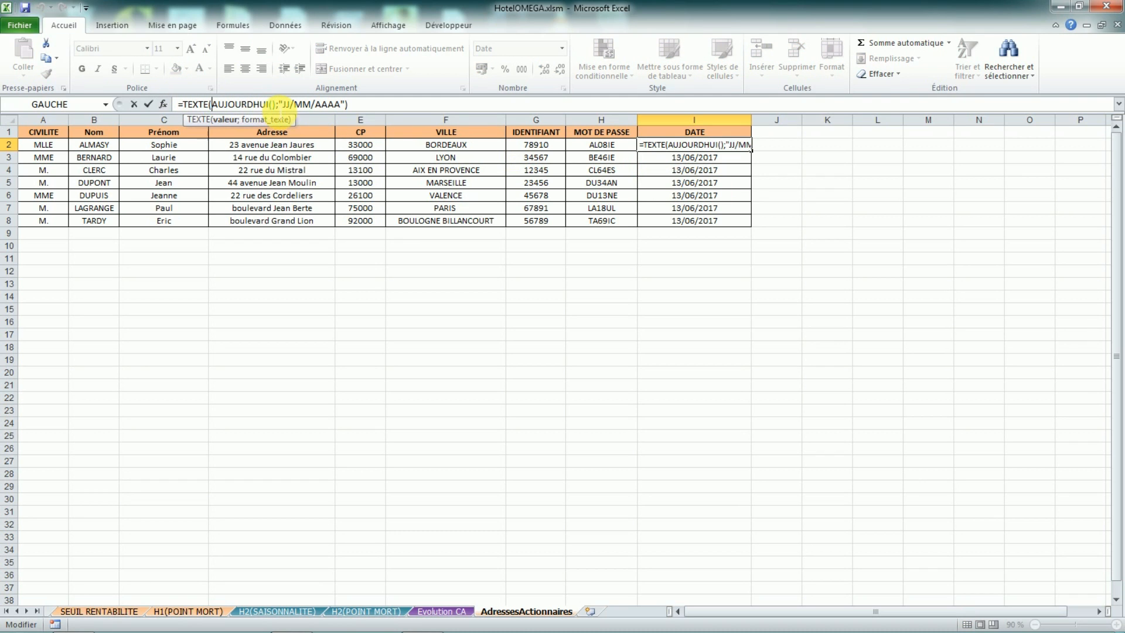
{"action": "left_click", "coordinate": [273, 104]}
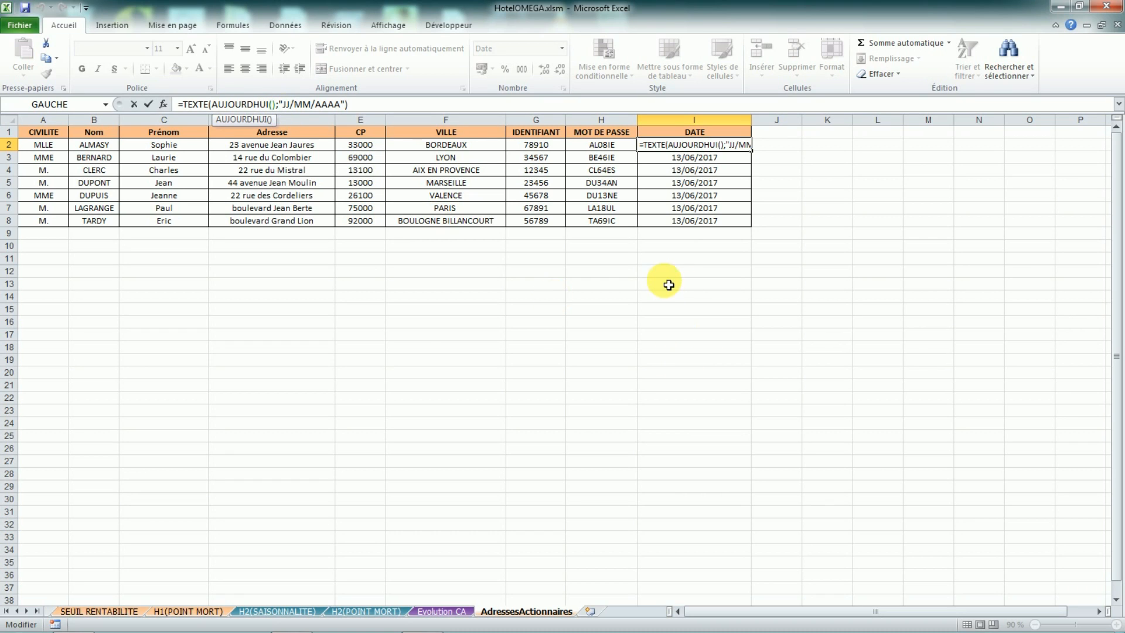
{"action": "mouse_move", "coordinate": [1076, 622]}
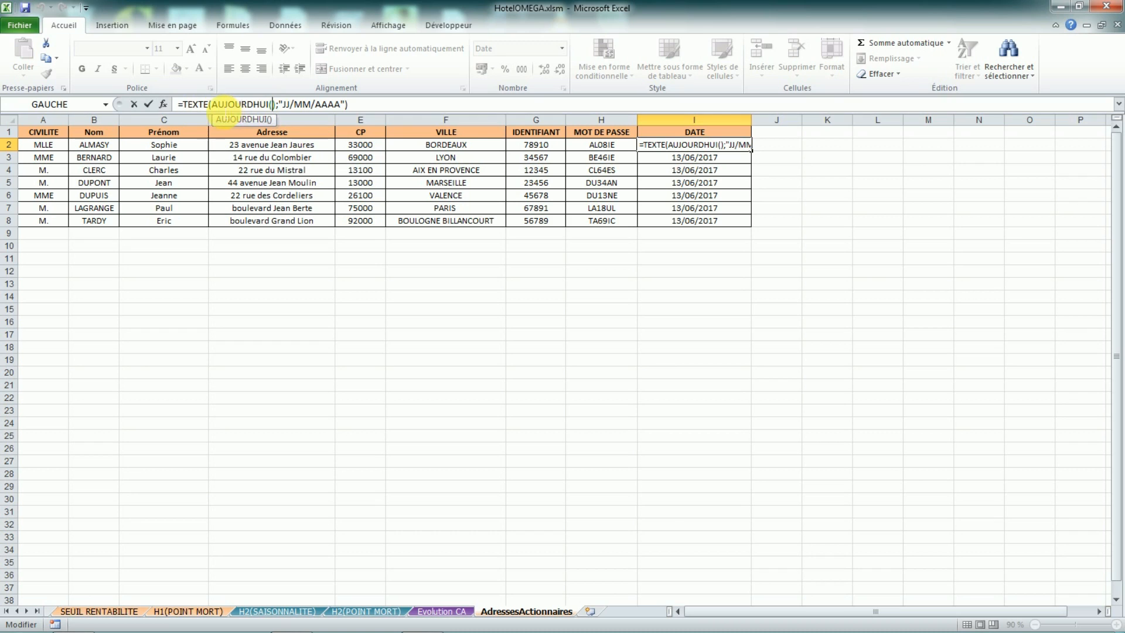
{"action": "left_click", "coordinate": [212, 104]}
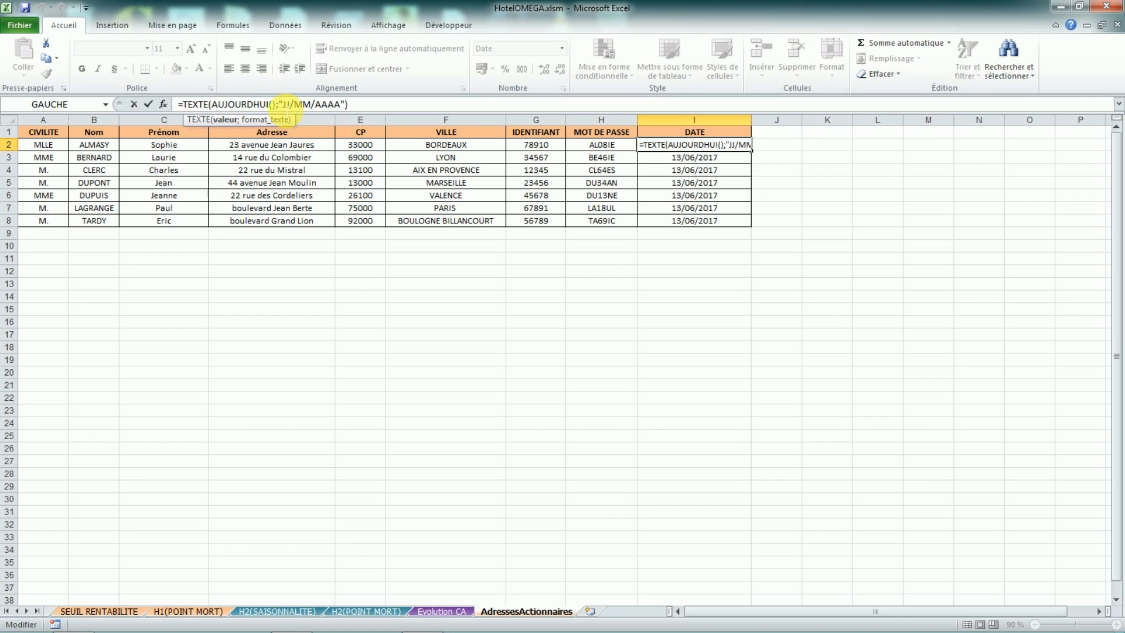
{"action": "left_click", "coordinate": [283, 105]}
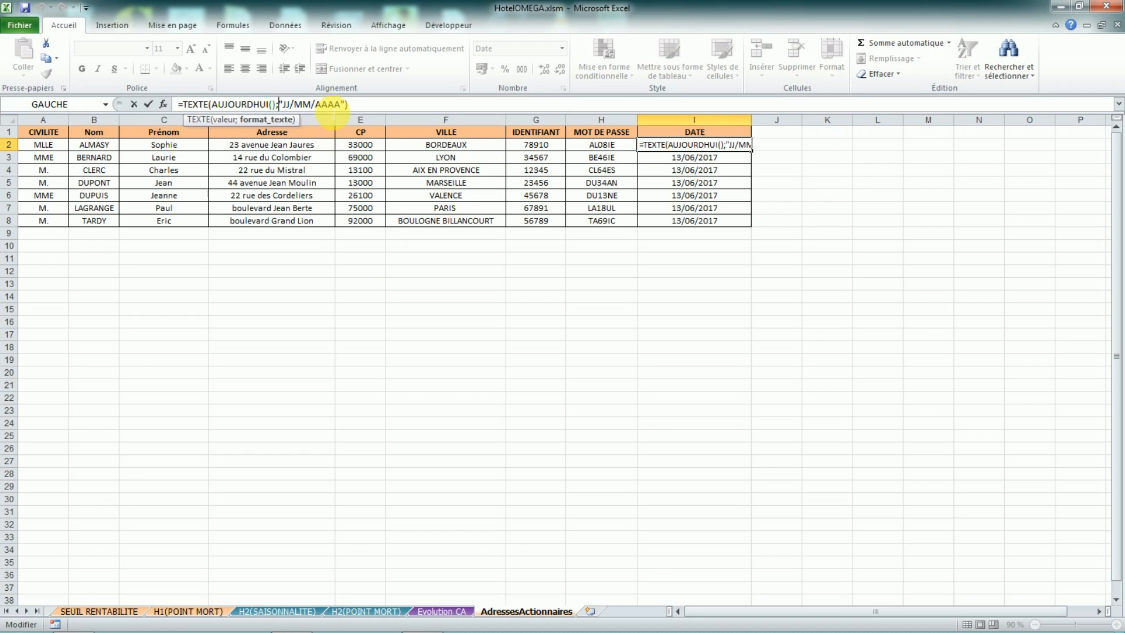
- Try the shortened date format "JJ/MM/AA" in the TEXTE formula of cell I2
{"action": "key", "text": "BackSpace"}
{"action": "key", "text": "BackSpace"}
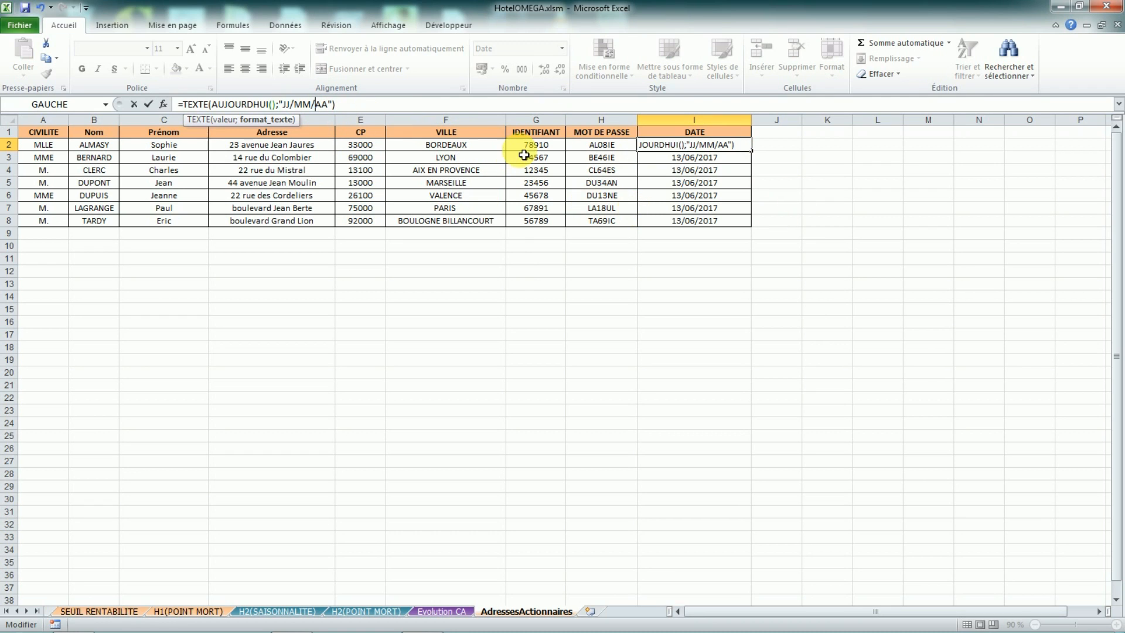
{"action": "key", "text": "Return"}
{"action": "left_click", "coordinate": [716, 146]}
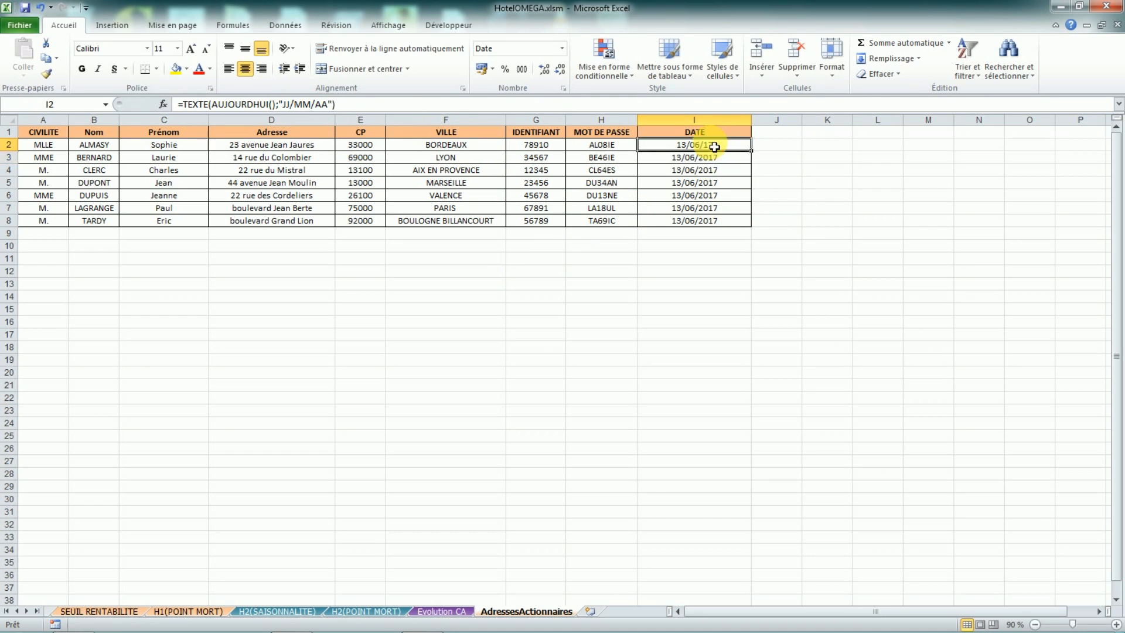
- Restore the four-digit year format "JJ/MM/AAAA" in the TEXTE formula of cell I2
{"action": "left_click", "coordinate": [320, 104]}
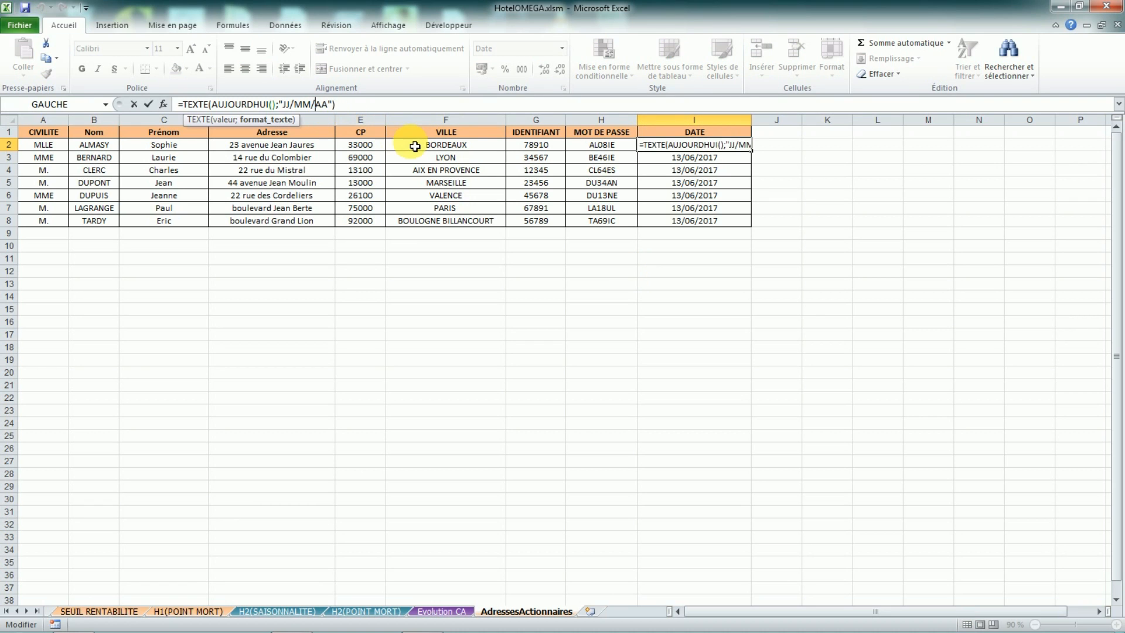
{"action": "key", "text": "Caps_Lock"}
{"action": "type", "text": "AA"}
{"action": "key", "text": "Return"}
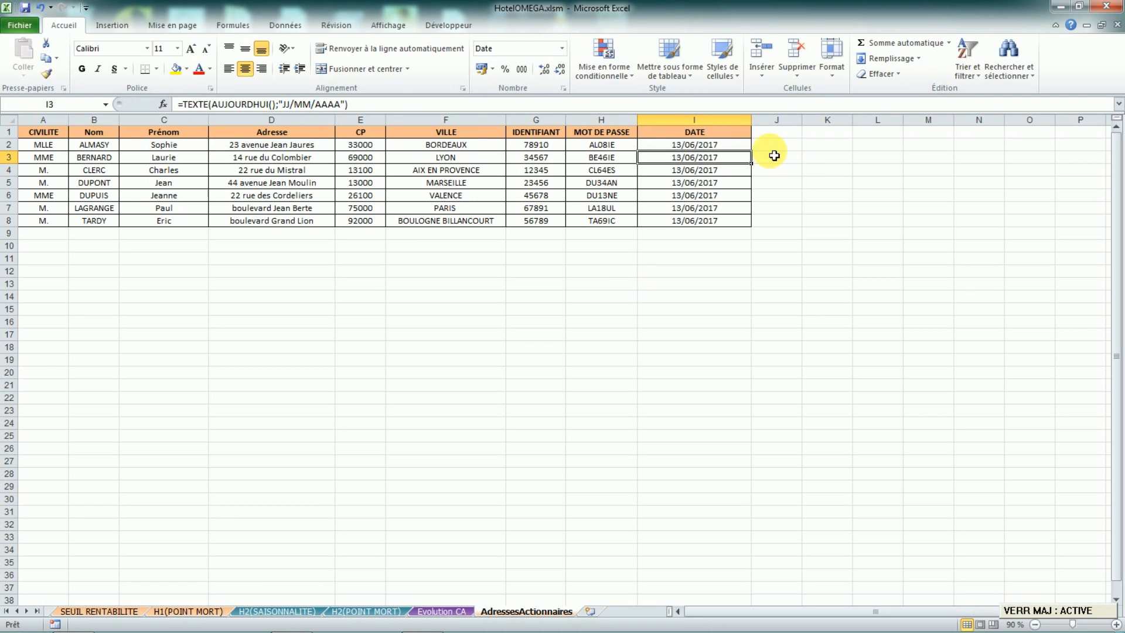
{"action": "left_click", "coordinate": [735, 146]}
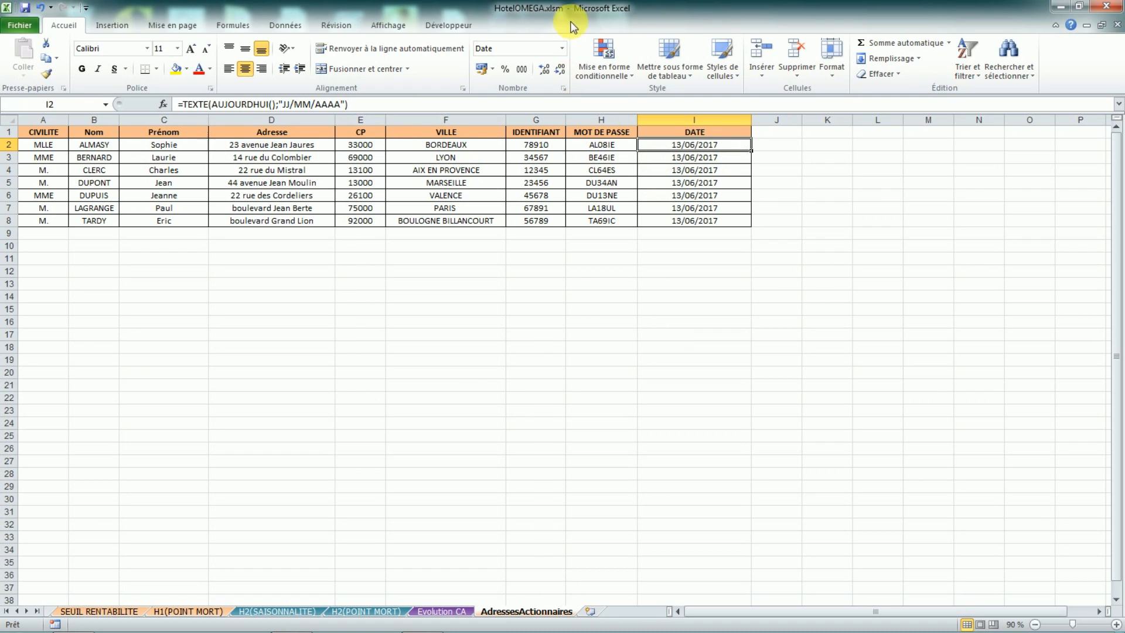
- Switch to the Word letter and browse the merge preview forward to recipient 6 and back to recipient 3
{"action": "left_click", "coordinate": [291, 618]}
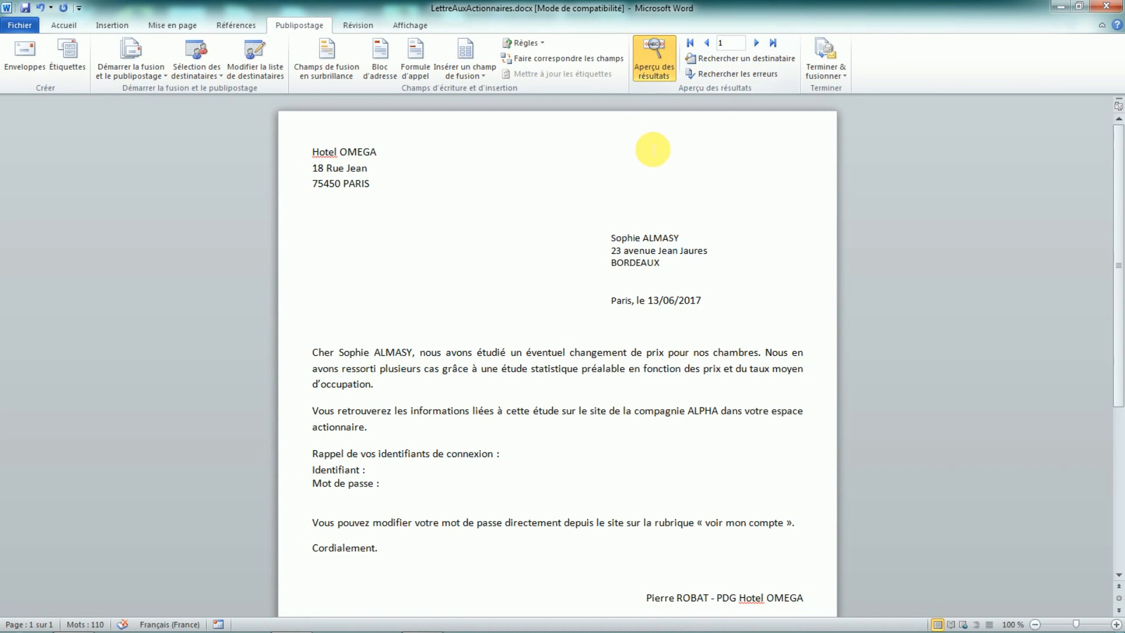
{"action": "left_click", "coordinate": [757, 44]}
{"action": "left_click", "coordinate": [758, 44]}
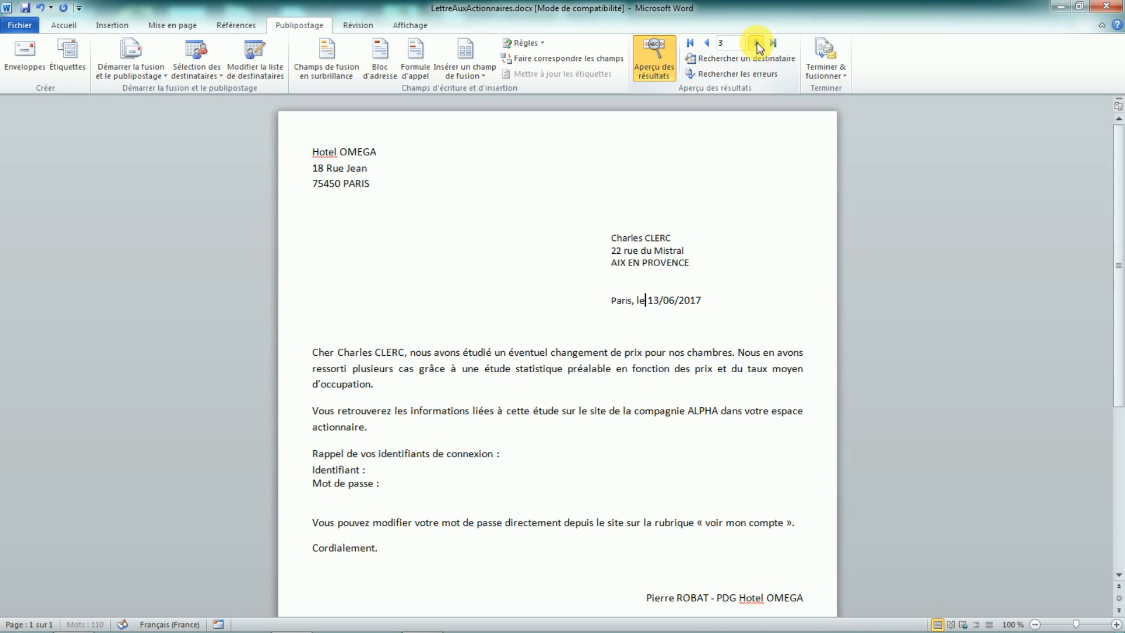
{"action": "left_click", "coordinate": [757, 44]}
{"action": "left_click", "coordinate": [758, 44]}
{"action": "left_click", "coordinate": [758, 44]}
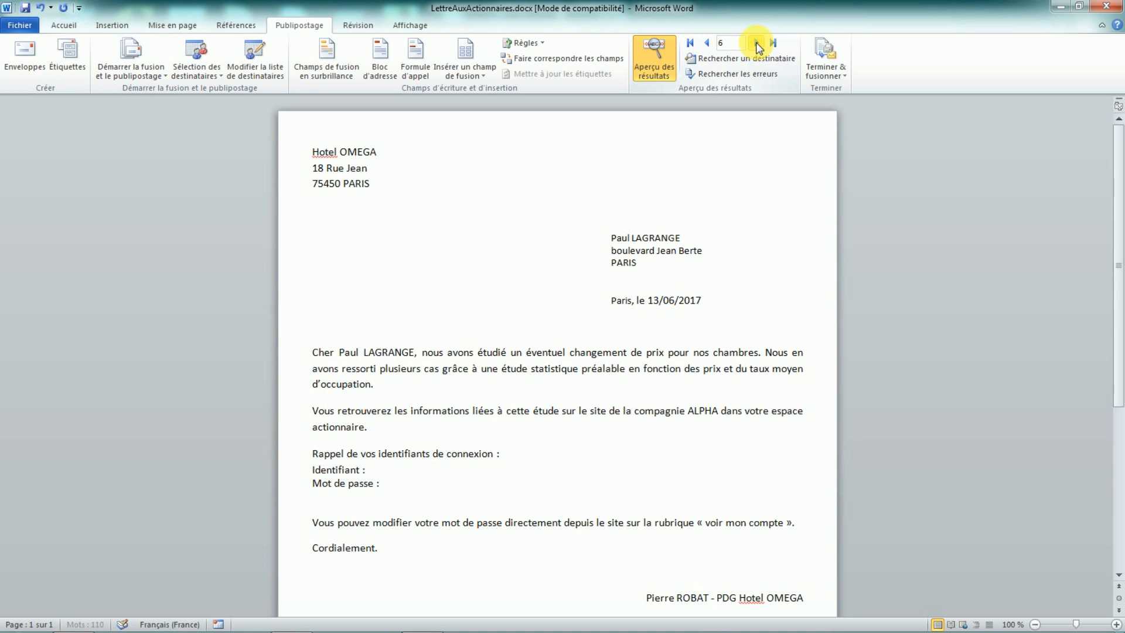
{"action": "left_click", "coordinate": [708, 43]}
{"action": "left_click", "coordinate": [707, 44]}
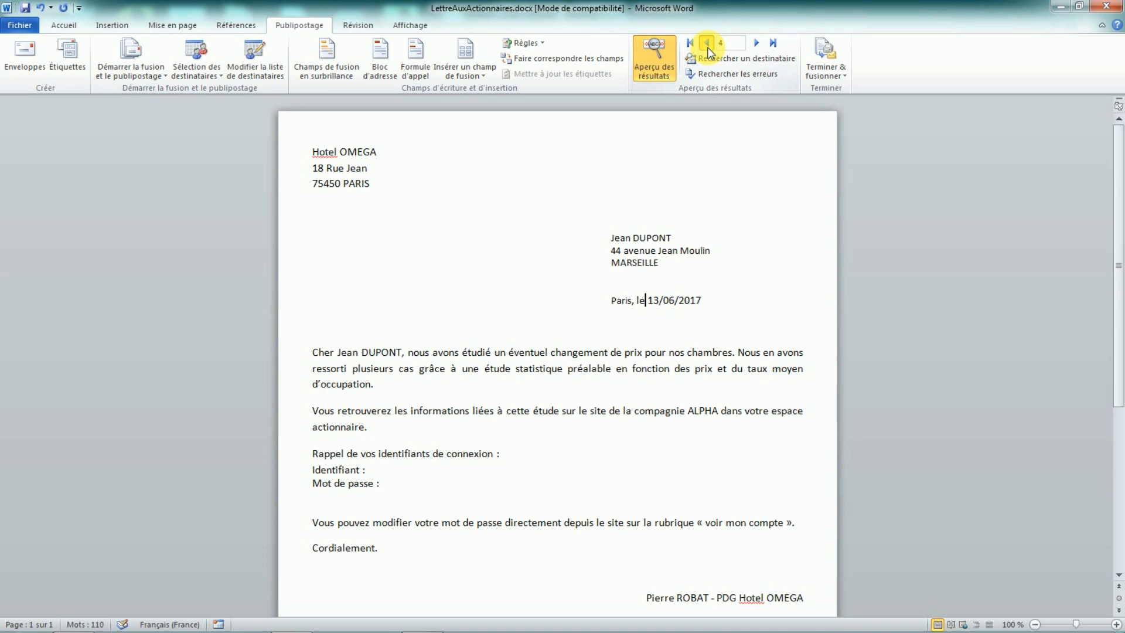
{"action": "left_click", "coordinate": [707, 44]}
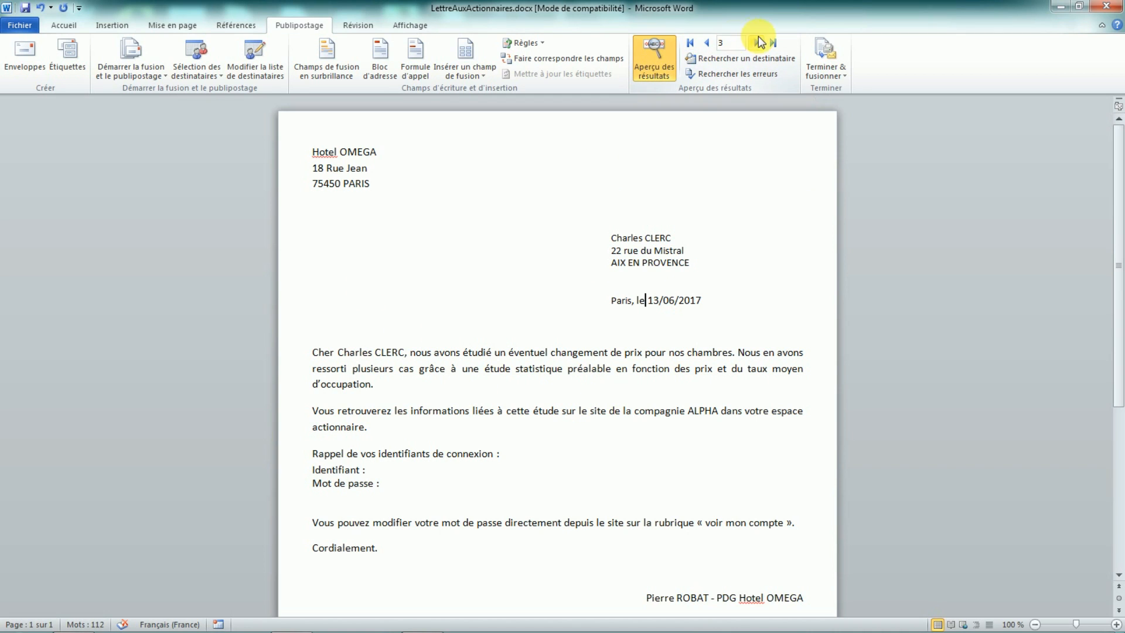
- Turn off the merge results preview so the letter displays its merge fields
{"action": "left_click", "coordinate": [656, 60]}
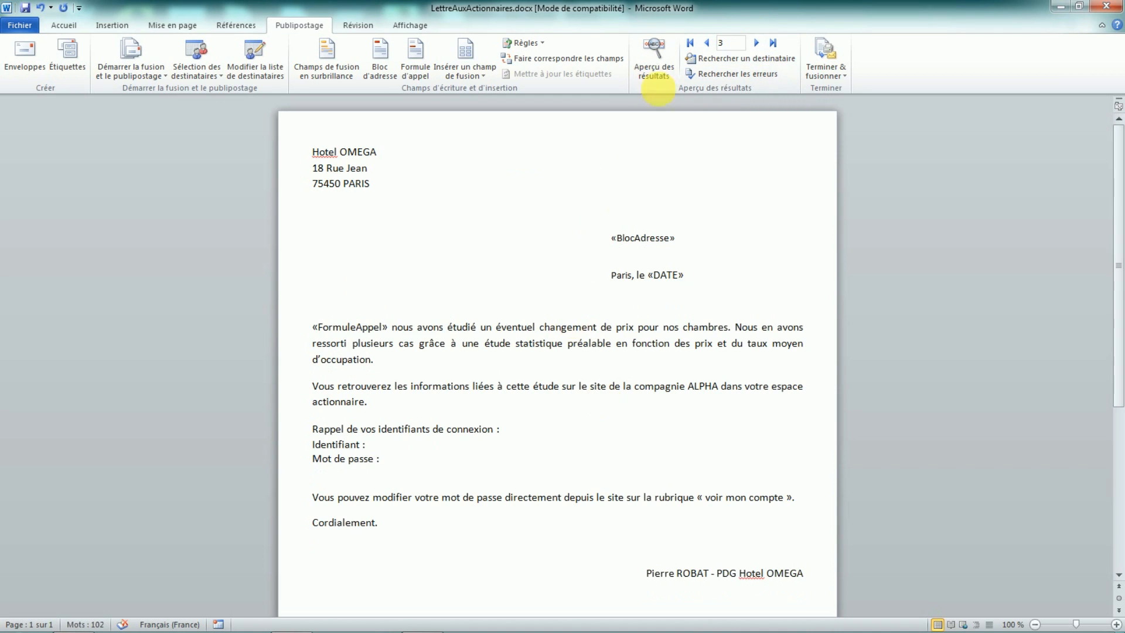
{"action": "left_click", "coordinate": [663, 69]}
{"action": "left_click", "coordinate": [663, 69]}
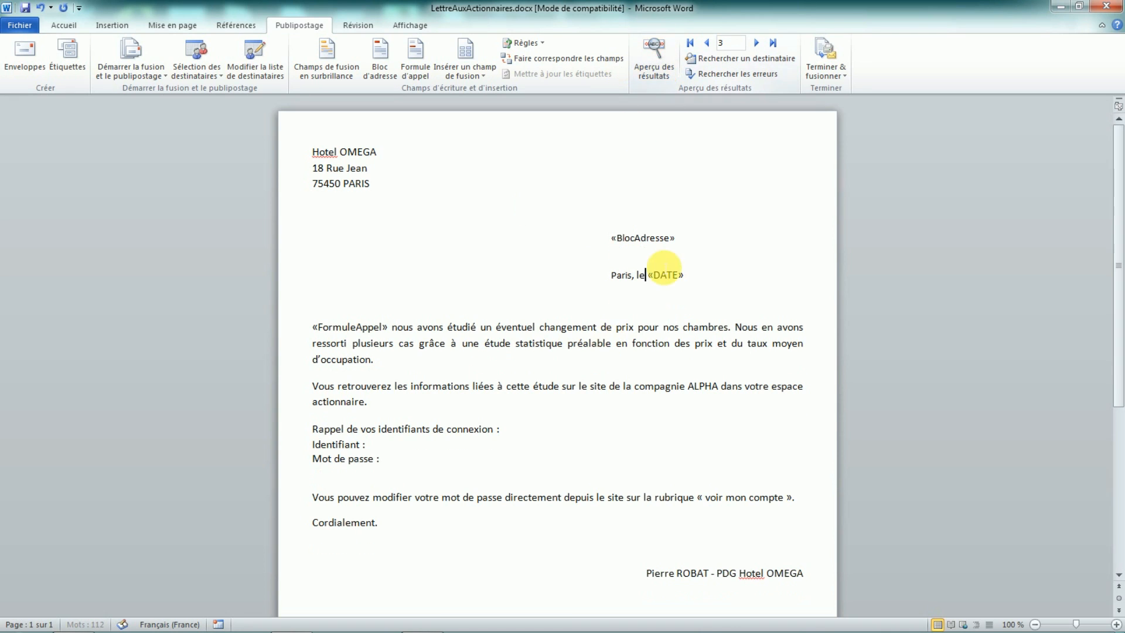
{"action": "left_click", "coordinate": [645, 275]}
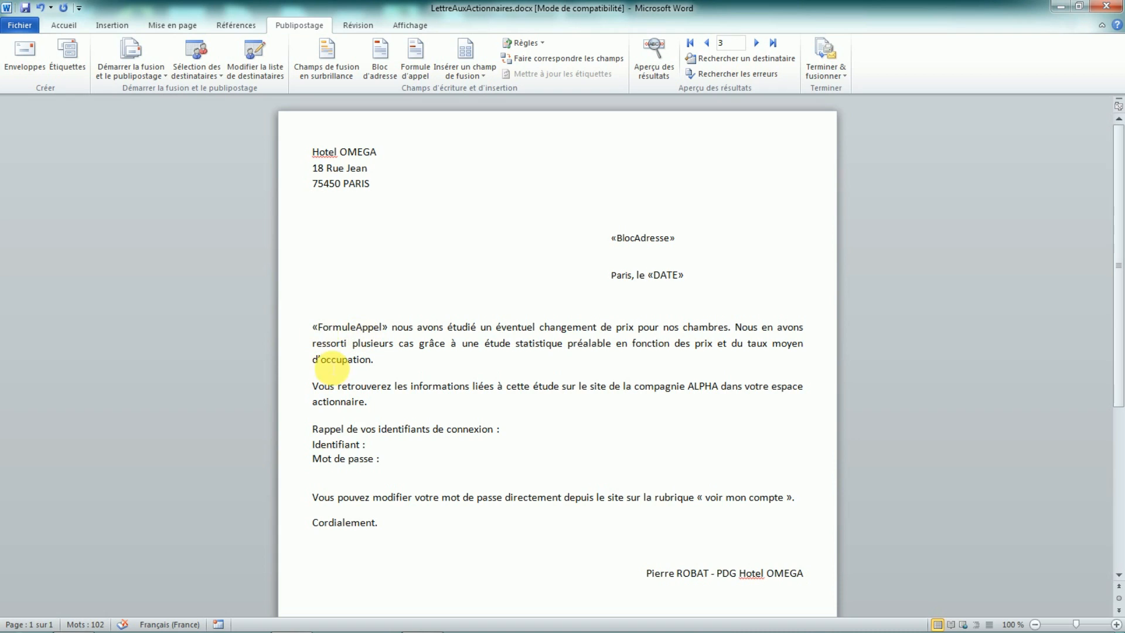
- Delete the «FormuleAppel» greeting field at the start of the letter's first body paragraph
{"action": "left_click", "coordinate": [378, 445]}
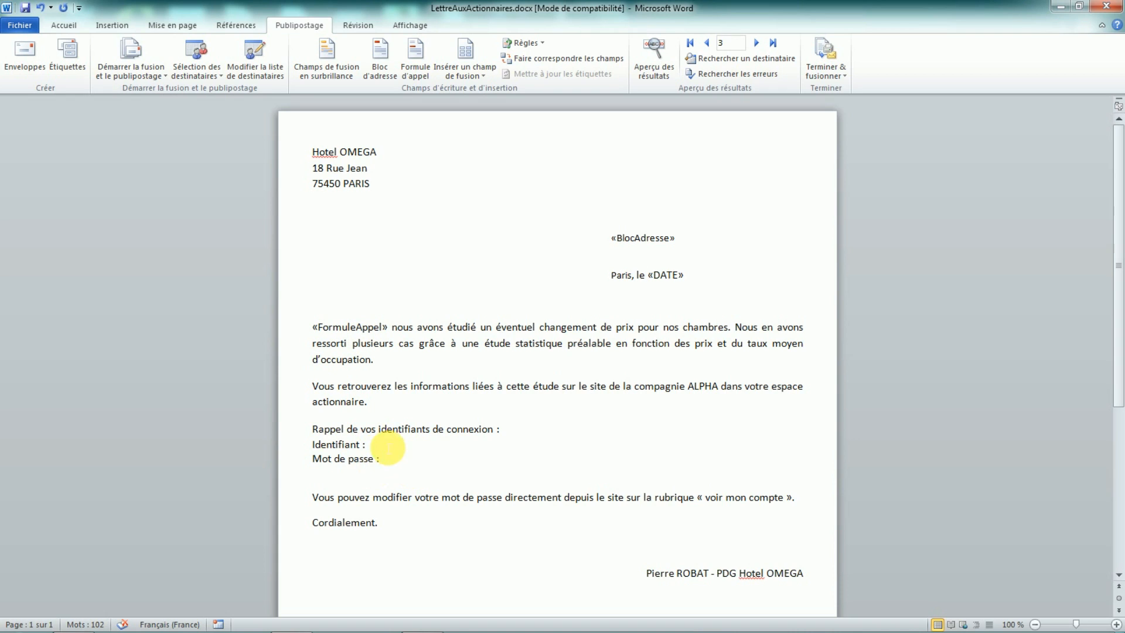
{"action": "left_click_drag", "start_coordinate": [312, 327], "coordinate": [391, 331]}
{"action": "key", "text": "Delete"}
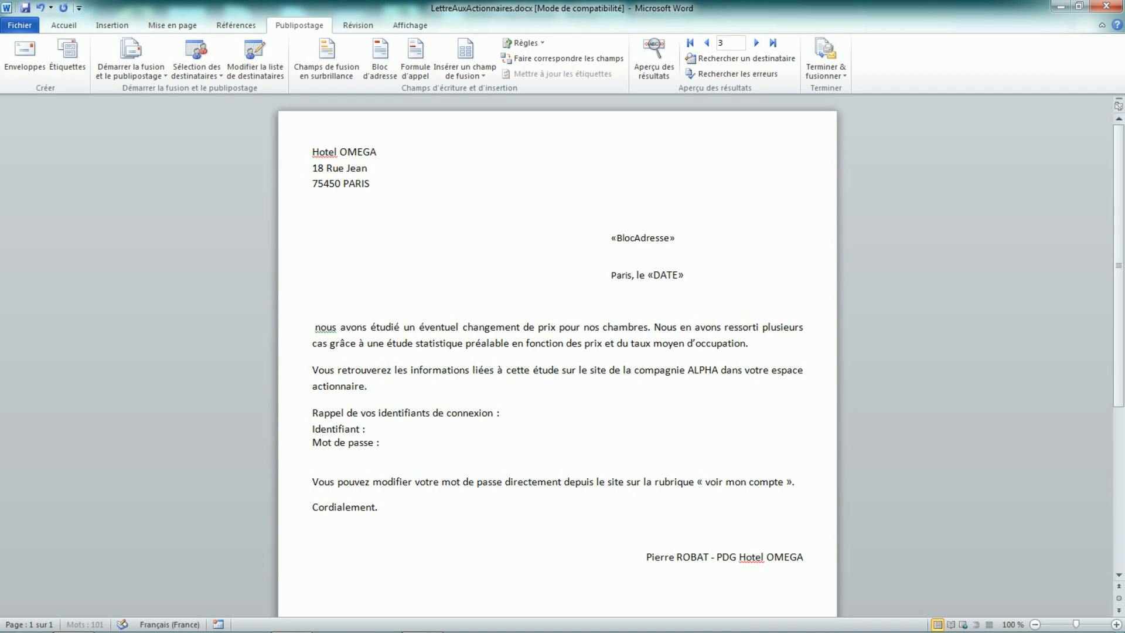
- Delete the «BlocAdresse» and «DATE» merge fields from the letter, keeping the text "Paris, le"
{"action": "left_click_drag", "start_coordinate": [610, 238], "coordinate": [691, 260]}
{"action": "key", "text": "Delete"}
{"action": "key", "text": "Delete"}
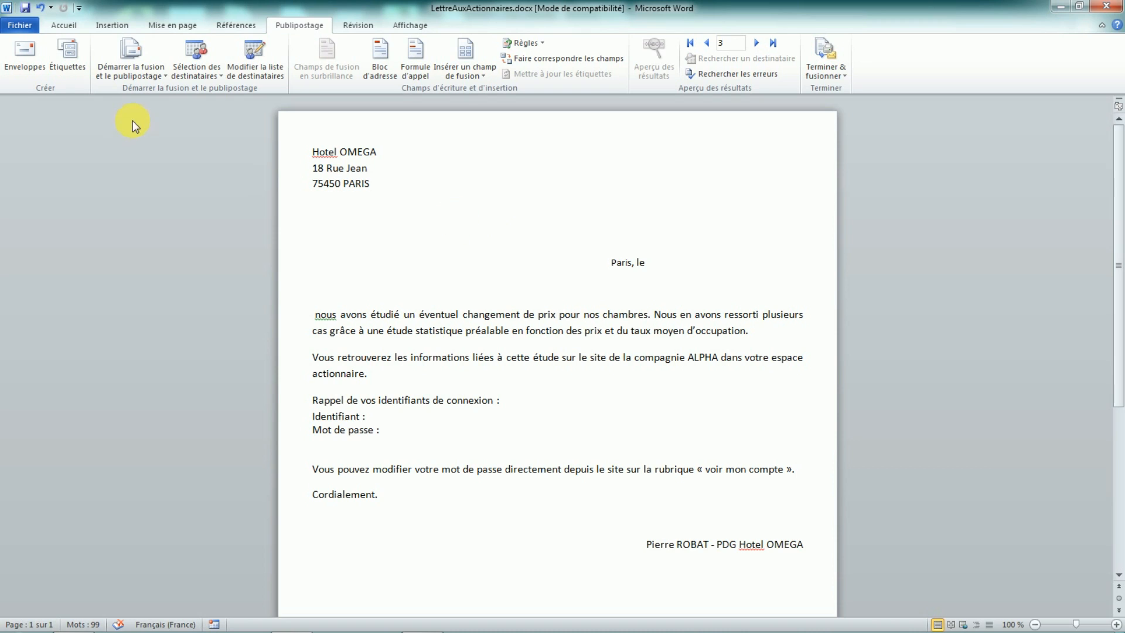
- Attach the existing list HotelOMEGA.xlsm from the Bureau folder as recipients, using the AdressesActionnaires$ table with its first row as column headers
{"action": "left_click", "coordinate": [147, 76]}
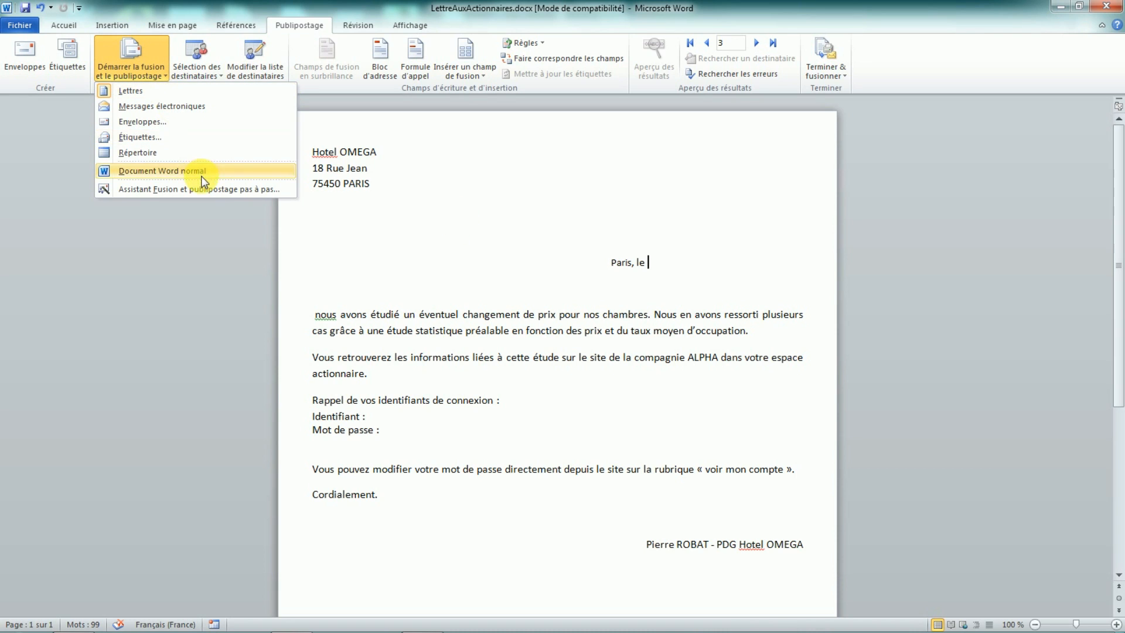
{"action": "left_click", "coordinate": [199, 73]}
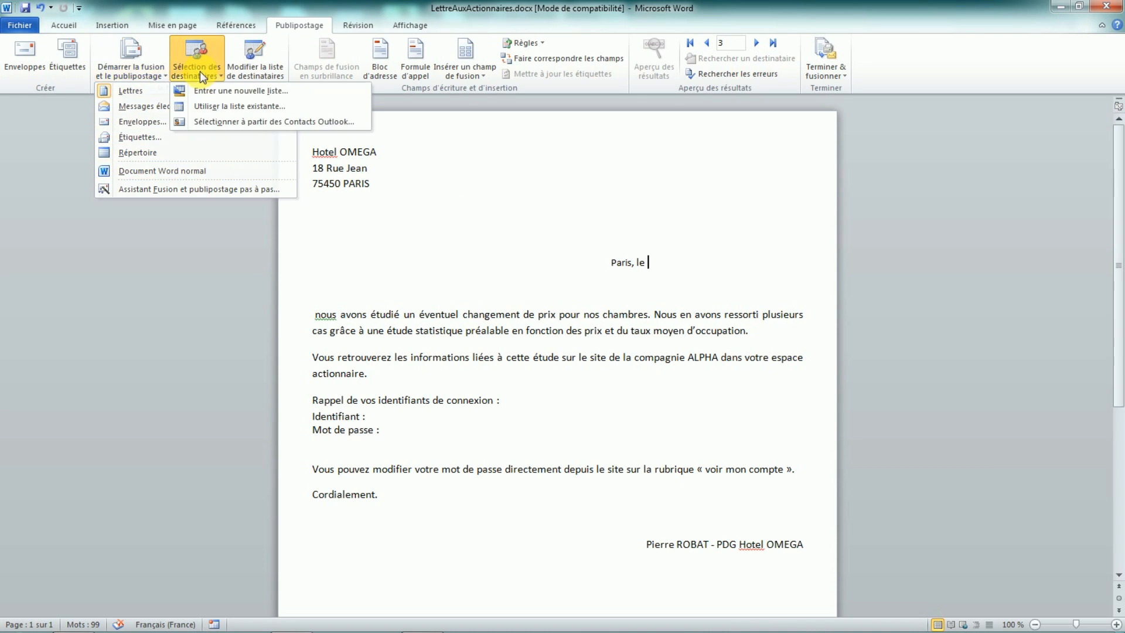
{"action": "left_click", "coordinate": [218, 107]}
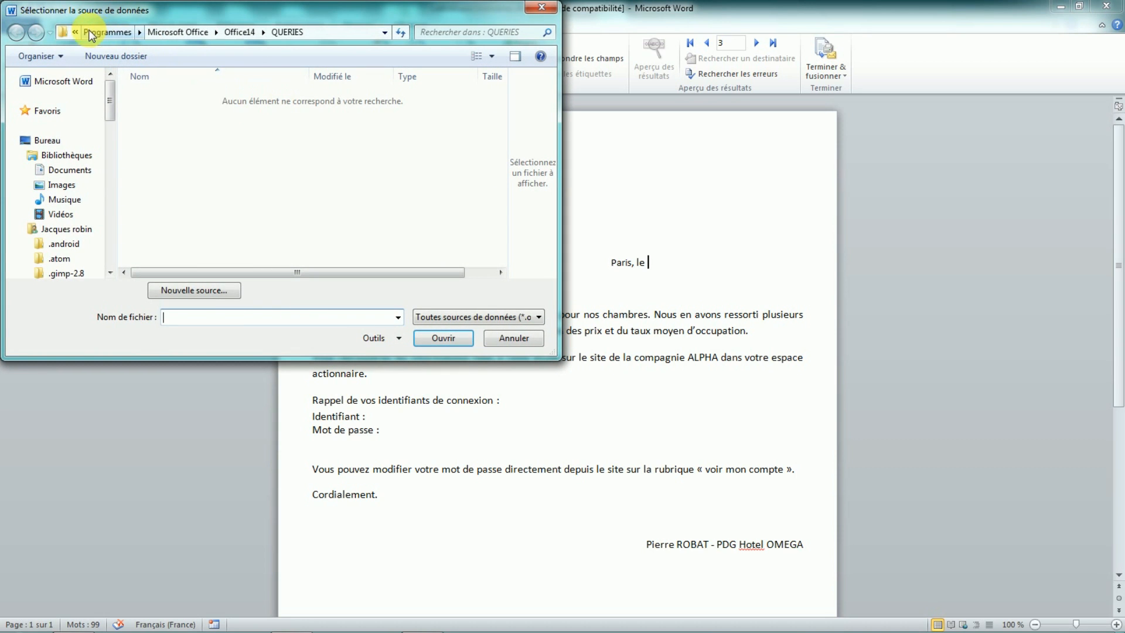
{"action": "left_click", "coordinate": [76, 32]}
{"action": "left_click", "coordinate": [85, 78]}
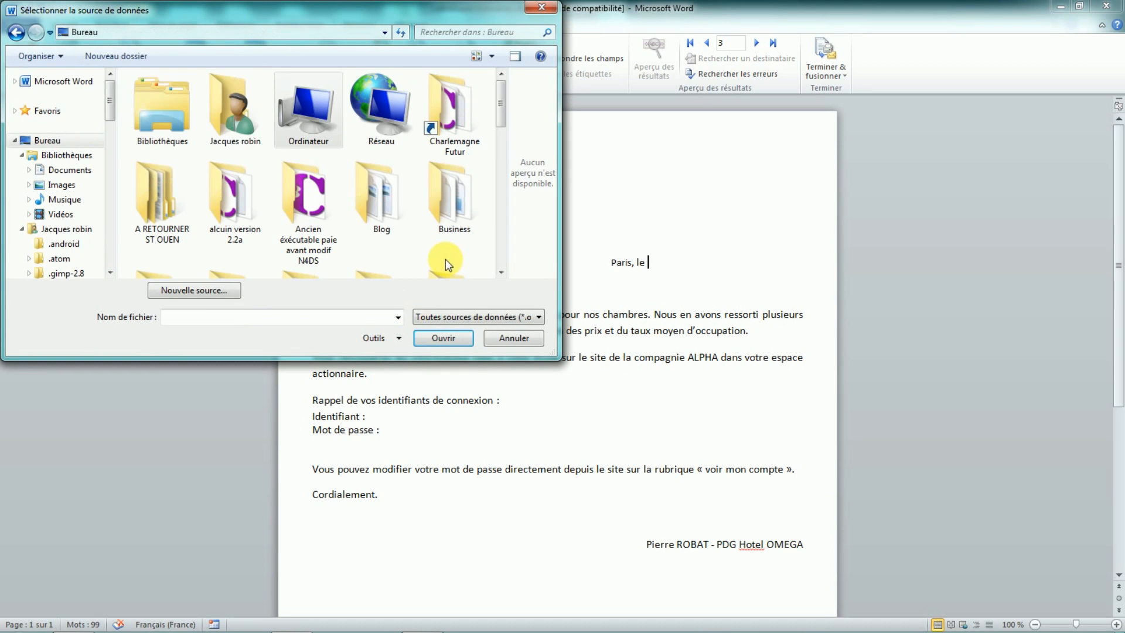
{"action": "scroll", "coordinate": [362, 190], "scroll_direction": "down", "scroll_amount": 5}
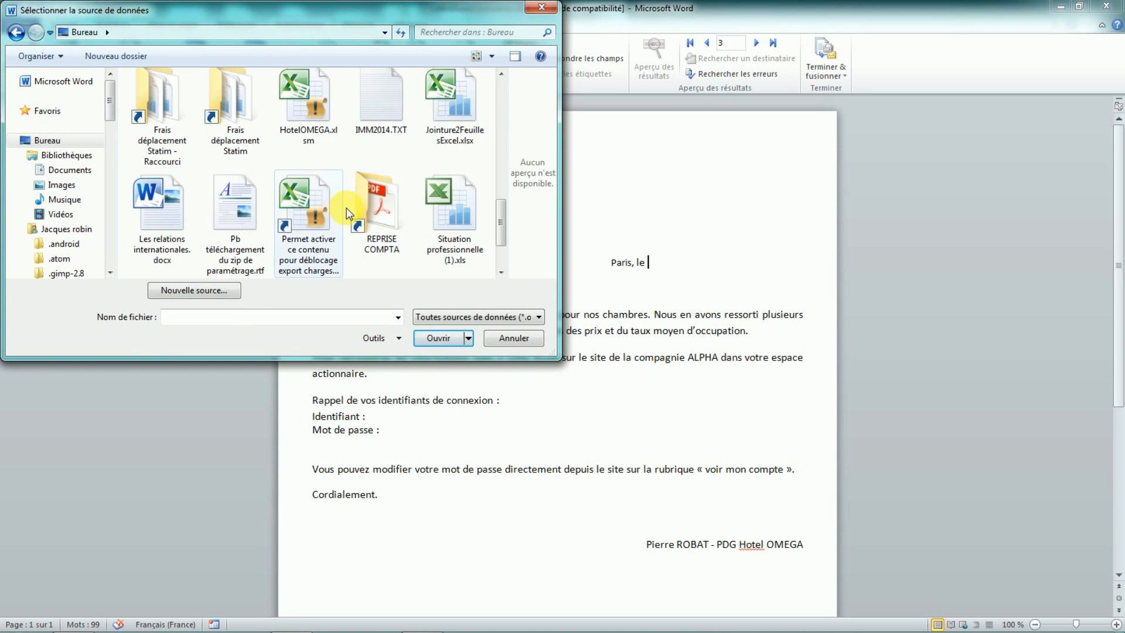
{"action": "scroll", "coordinate": [348, 213], "scroll_direction": "down", "scroll_amount": 2}
{"action": "scroll", "coordinate": [251, 151], "scroll_direction": "up", "scroll_amount": 2}
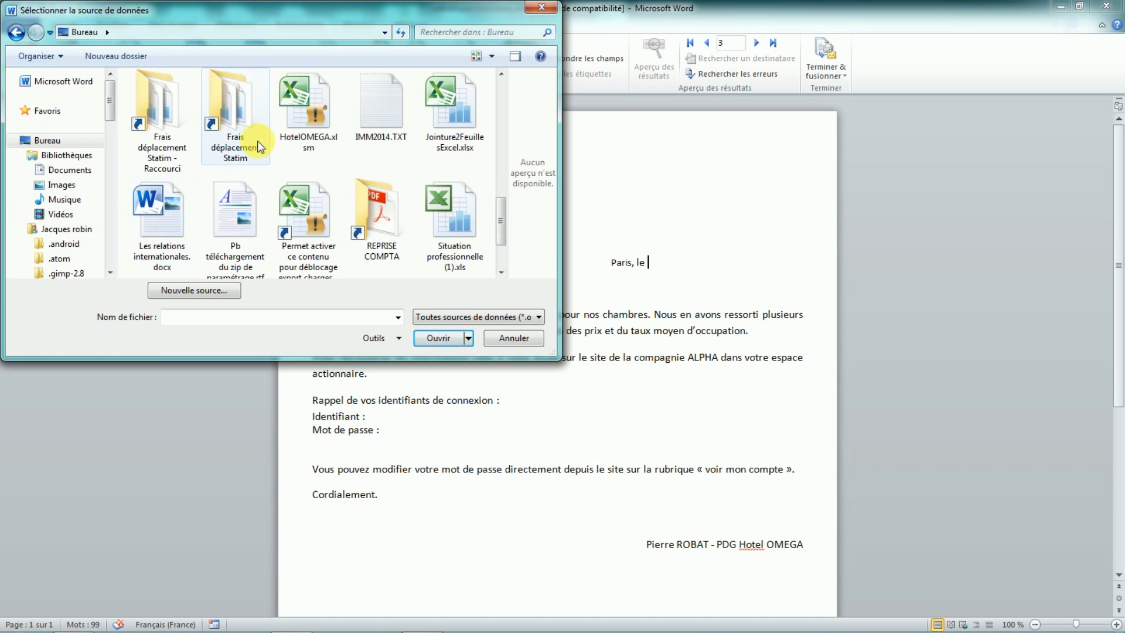
{"action": "left_click", "coordinate": [320, 122]}
{"action": "left_click", "coordinate": [442, 338]}
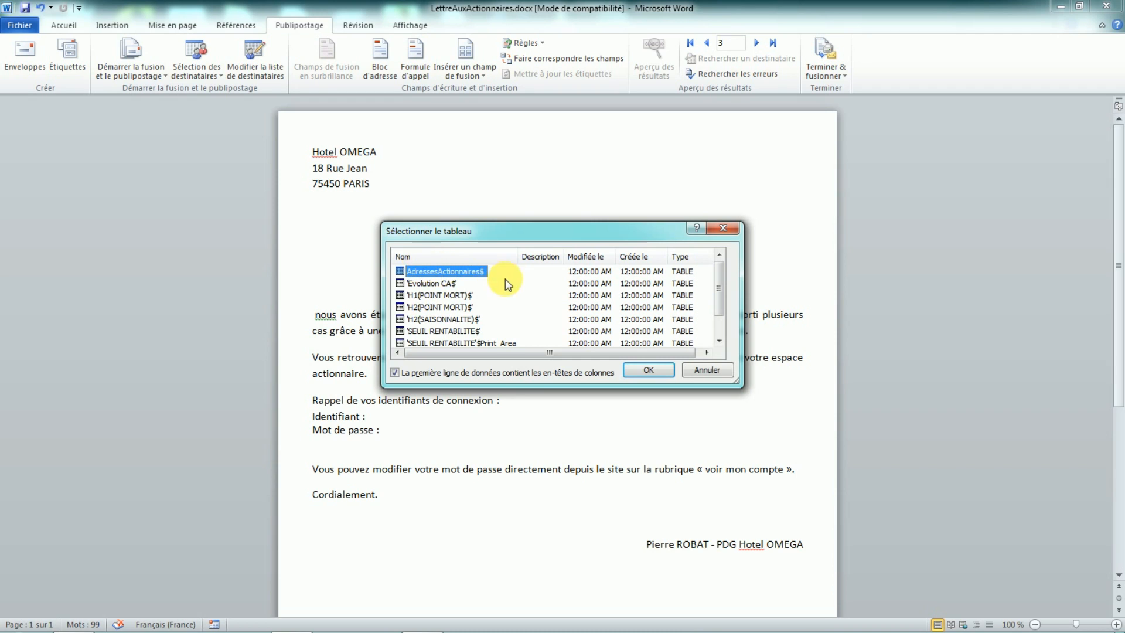
{"action": "left_click", "coordinate": [644, 371]}
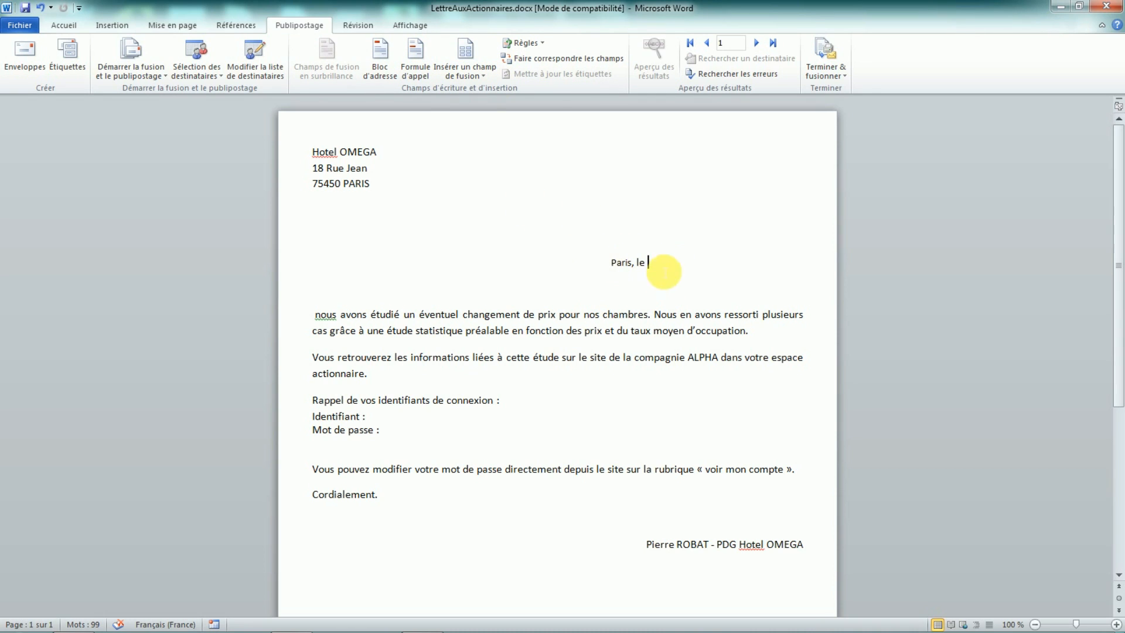
- Insert the DATE merge field after "Paris, le" and check it by switching the results preview on and off
{"action": "left_click", "coordinate": [463, 75]}
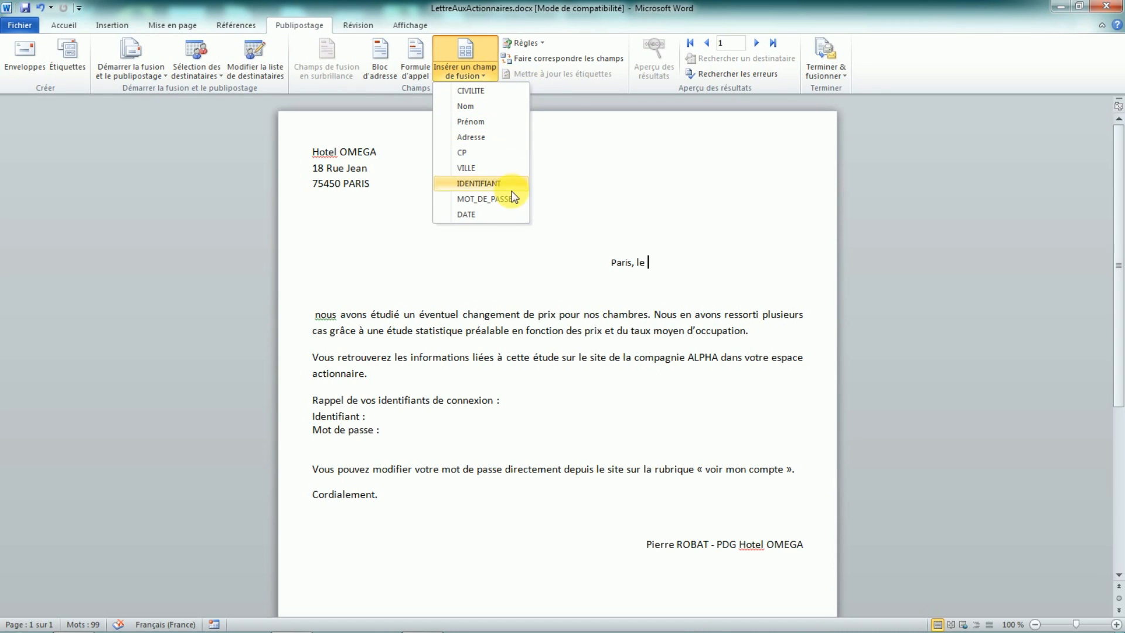
{"action": "left_click", "coordinate": [495, 214]}
{"action": "left_click", "coordinate": [655, 65]}
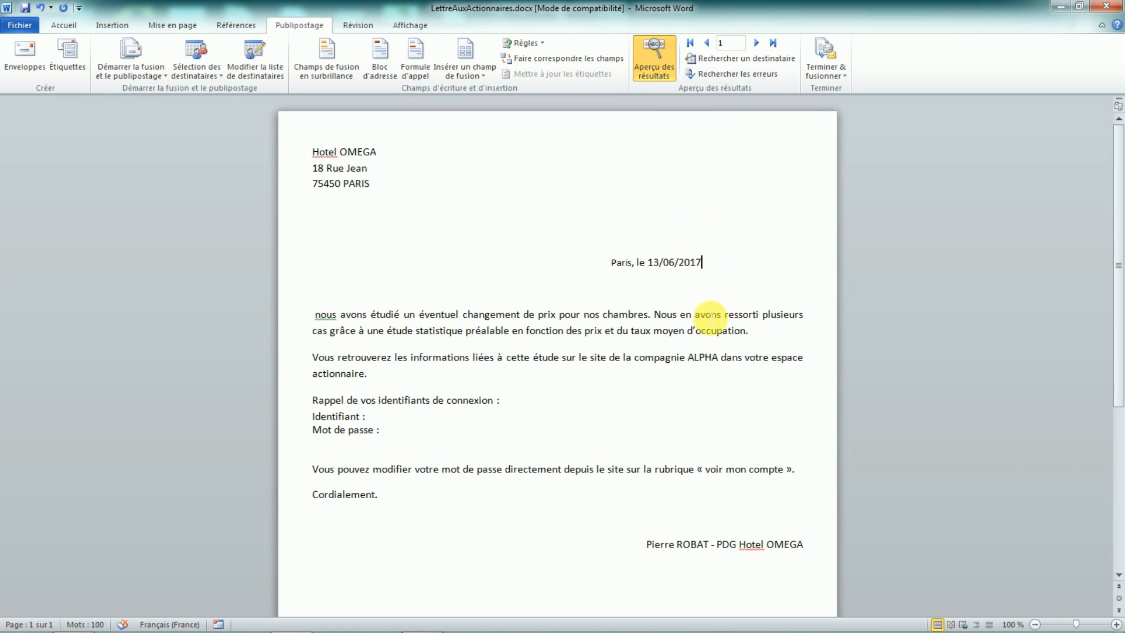
{"action": "left_click", "coordinate": [649, 62]}
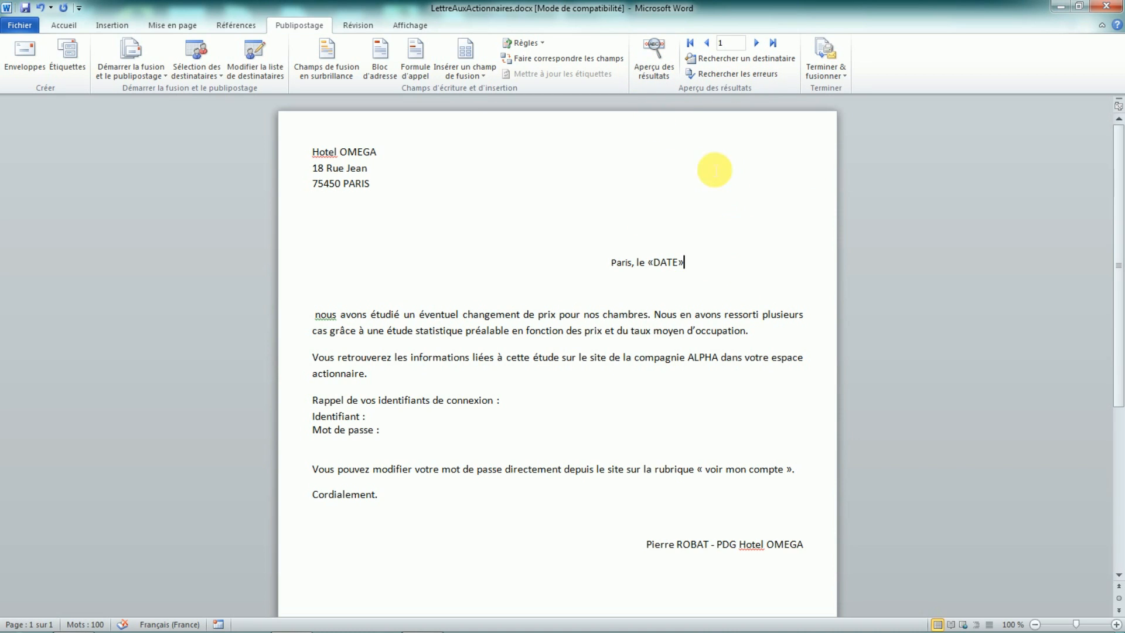
{"action": "left_click", "coordinate": [664, 65]}
{"action": "left_click", "coordinate": [654, 62]}
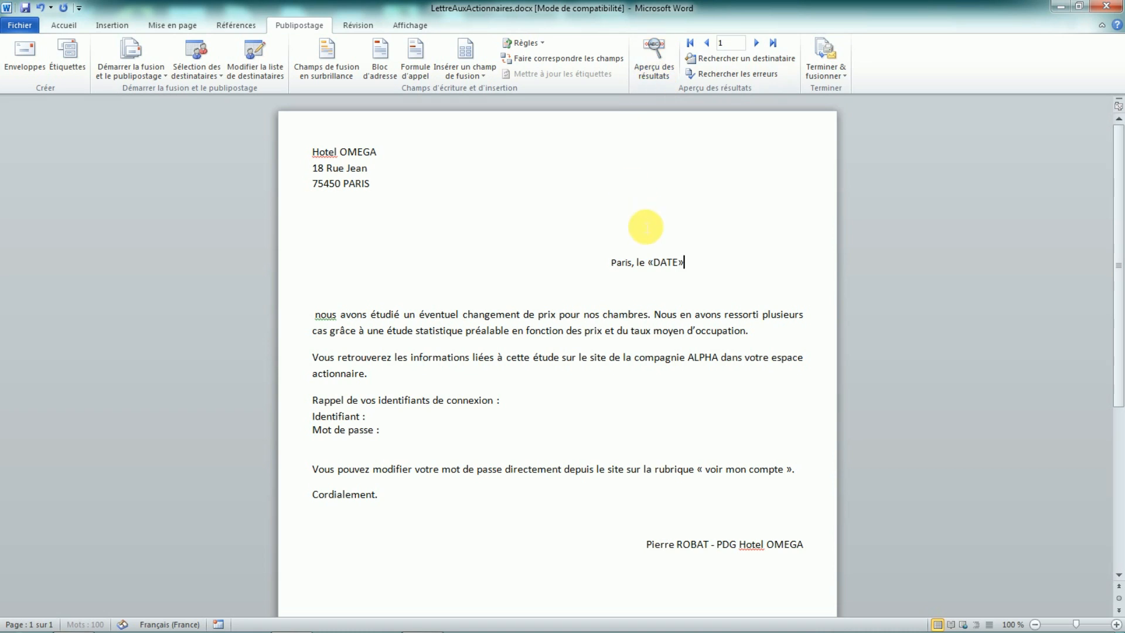
- Start inserting an address block on the line above the date and review its field matching
{"action": "left_click", "coordinate": [638, 235]}
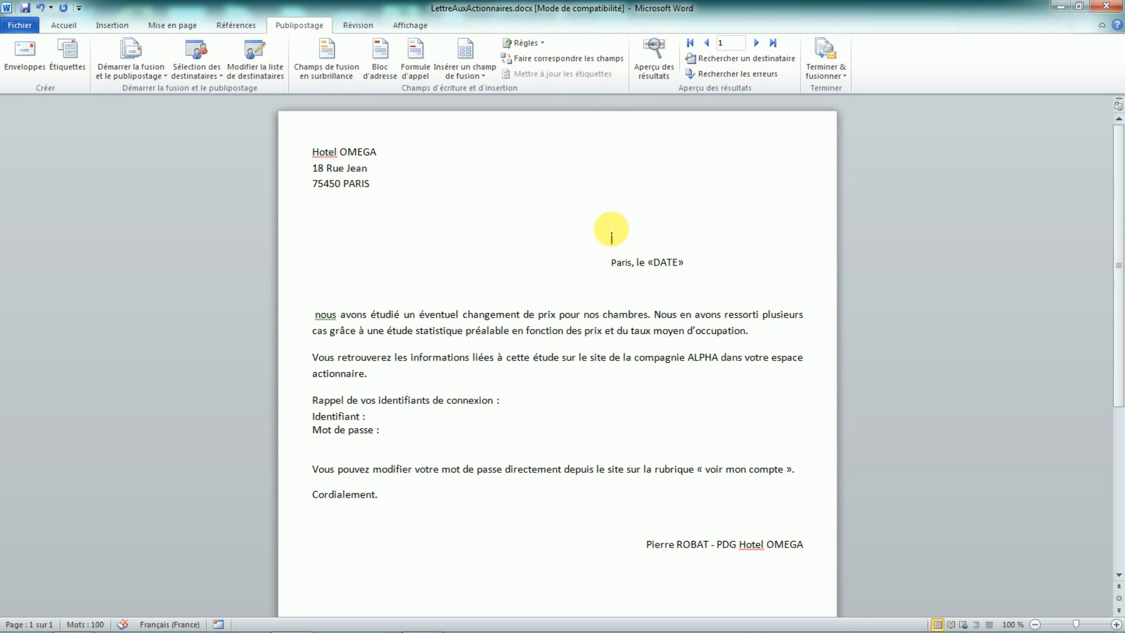
{"action": "left_click", "coordinate": [379, 54]}
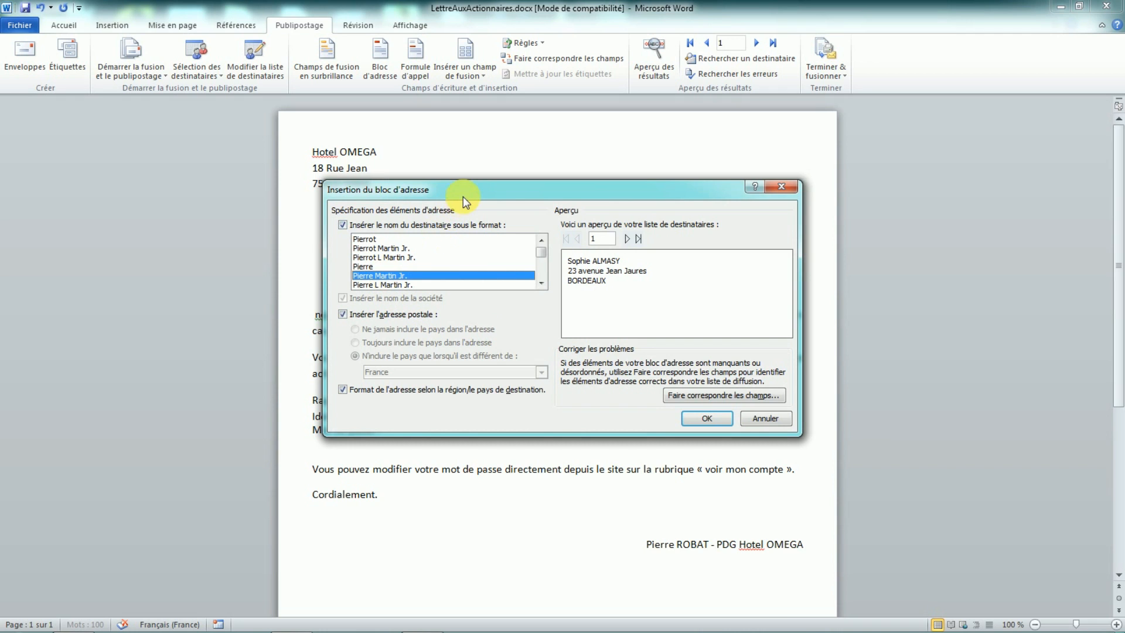
{"action": "left_click_drag", "start_coordinate": [463, 196], "coordinate": [473, 132]}
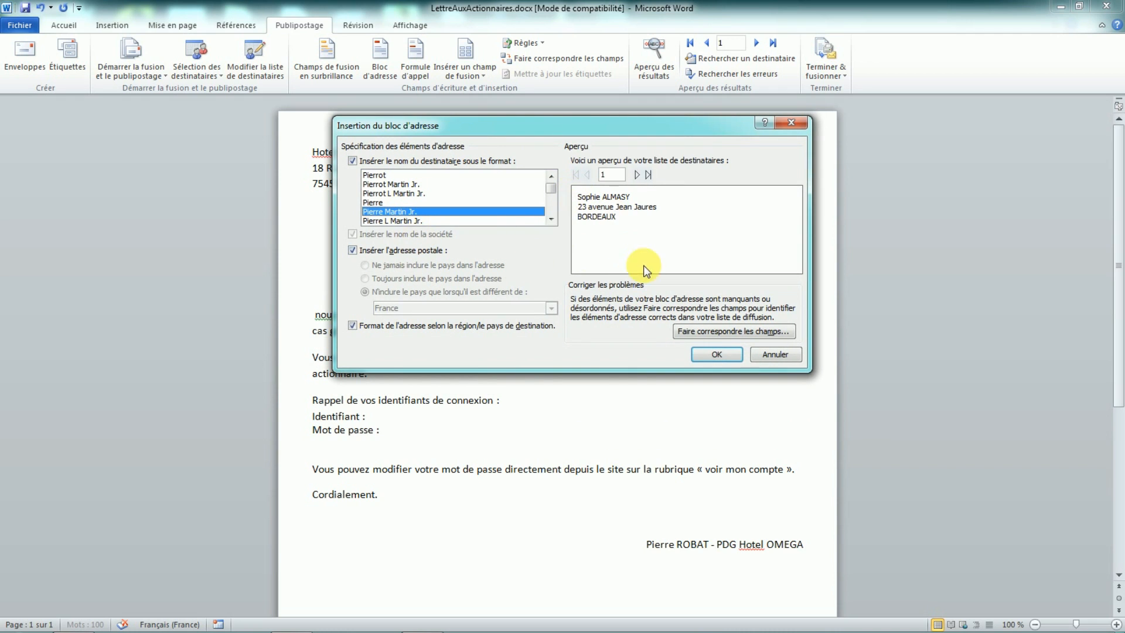
{"action": "left_click", "coordinate": [723, 334]}
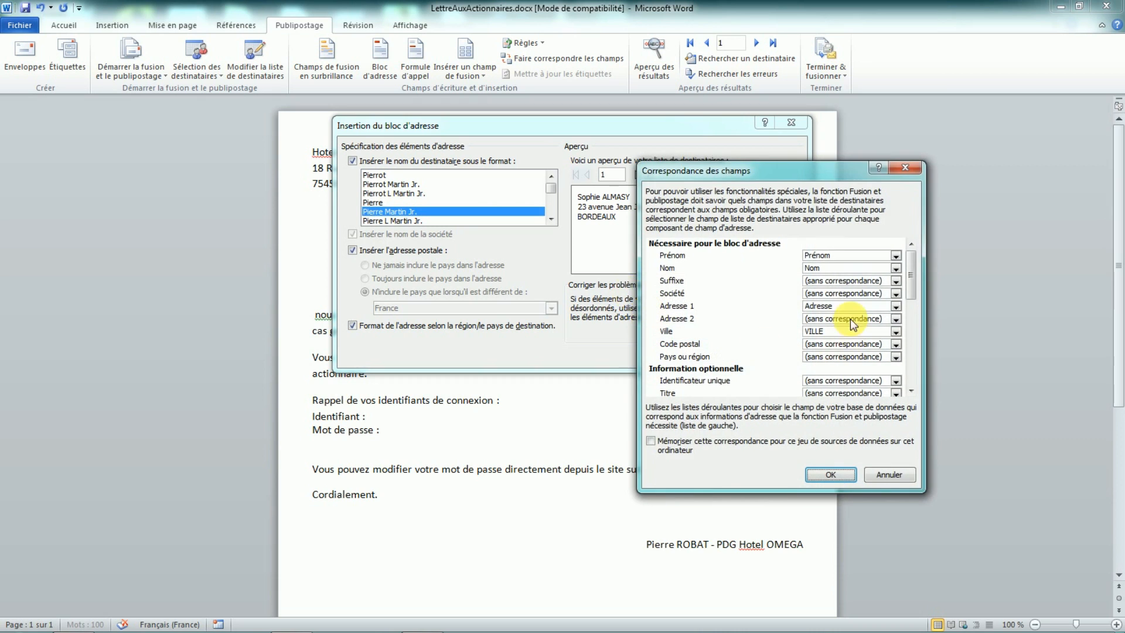
{"action": "left_click", "coordinate": [892, 168]}
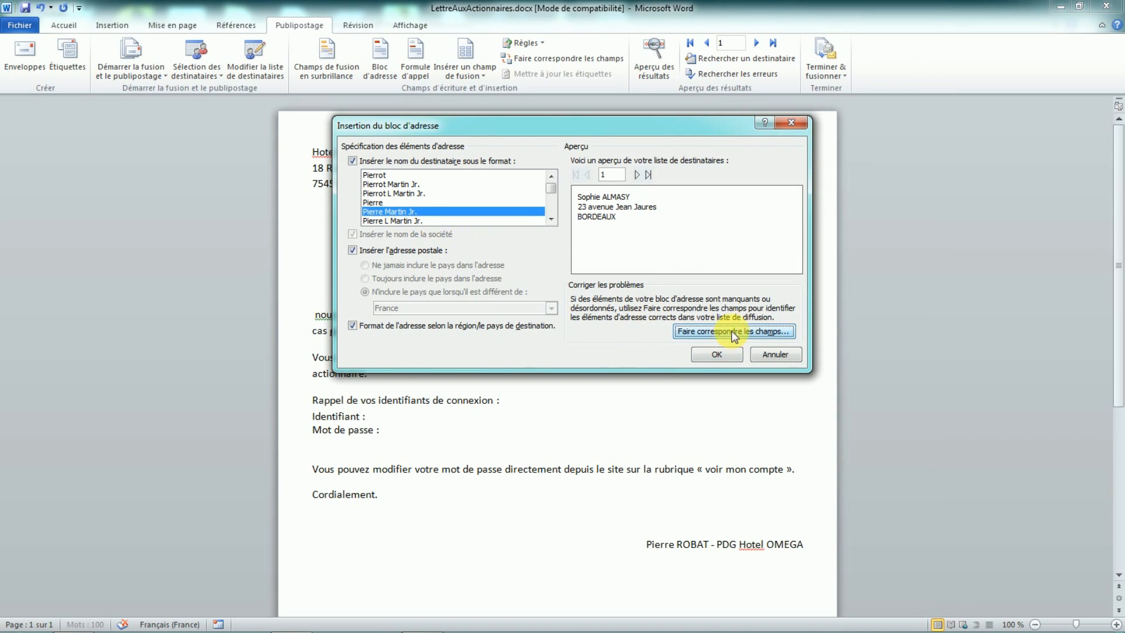
- Match the address block's Code postal to the CP field and insert the block with the "Pierre Martin Jr." name format
{"action": "left_click", "coordinate": [732, 331]}
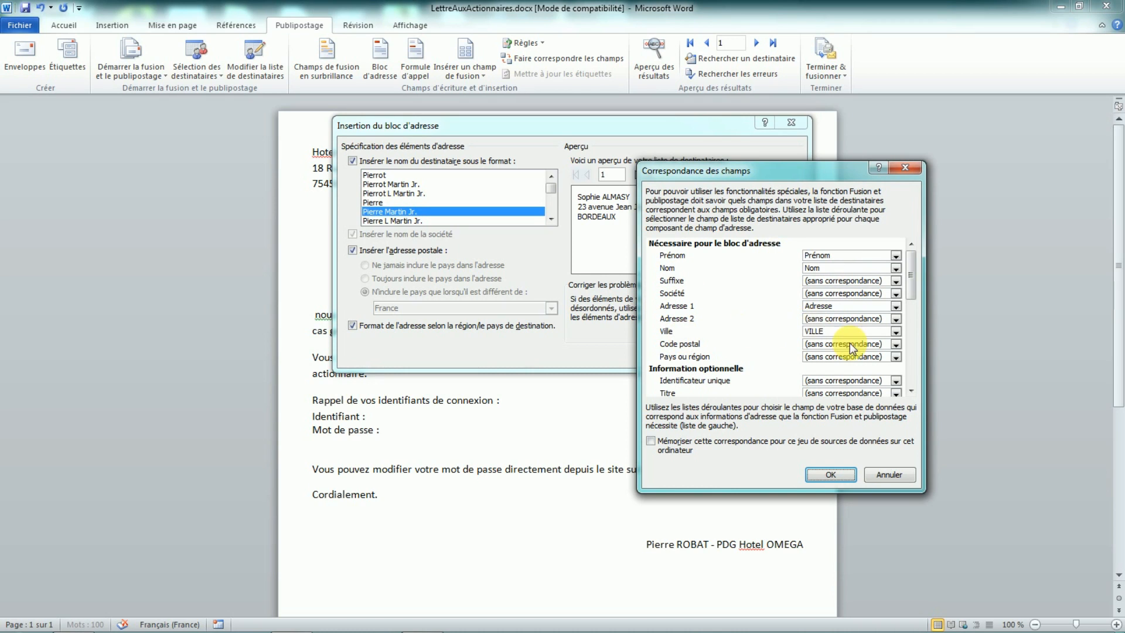
{"action": "left_click_drag", "start_coordinate": [914, 288], "coordinate": [776, 370]}
{"action": "left_click_drag", "start_coordinate": [737, 175], "coordinate": [686, 241]}
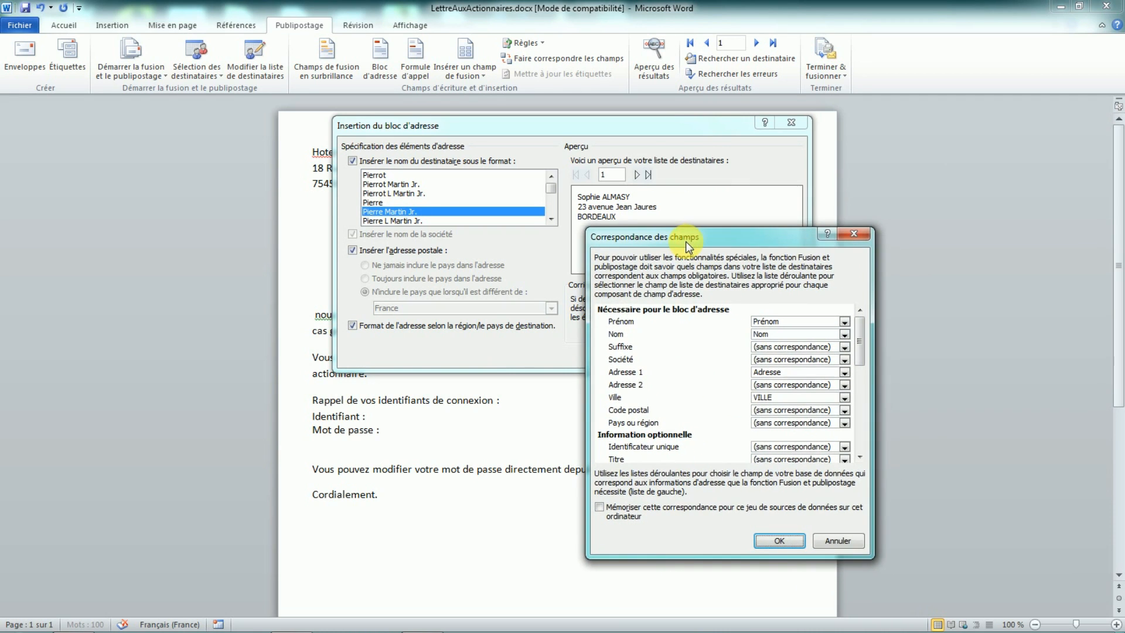
{"action": "left_click", "coordinate": [783, 410]}
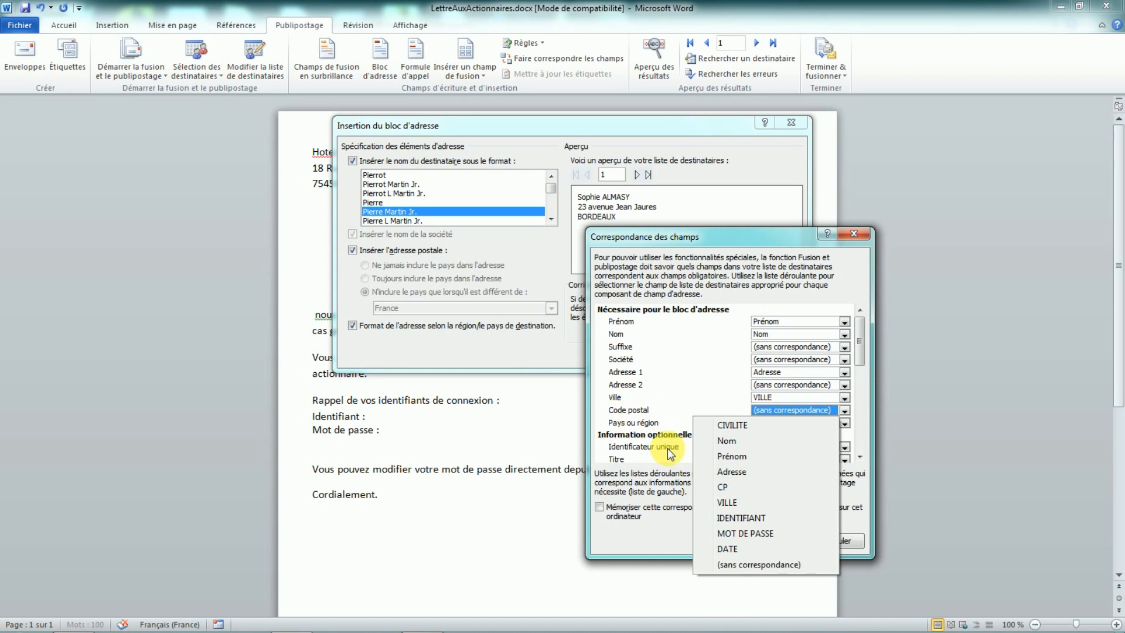
{"action": "left_click", "coordinate": [722, 487]}
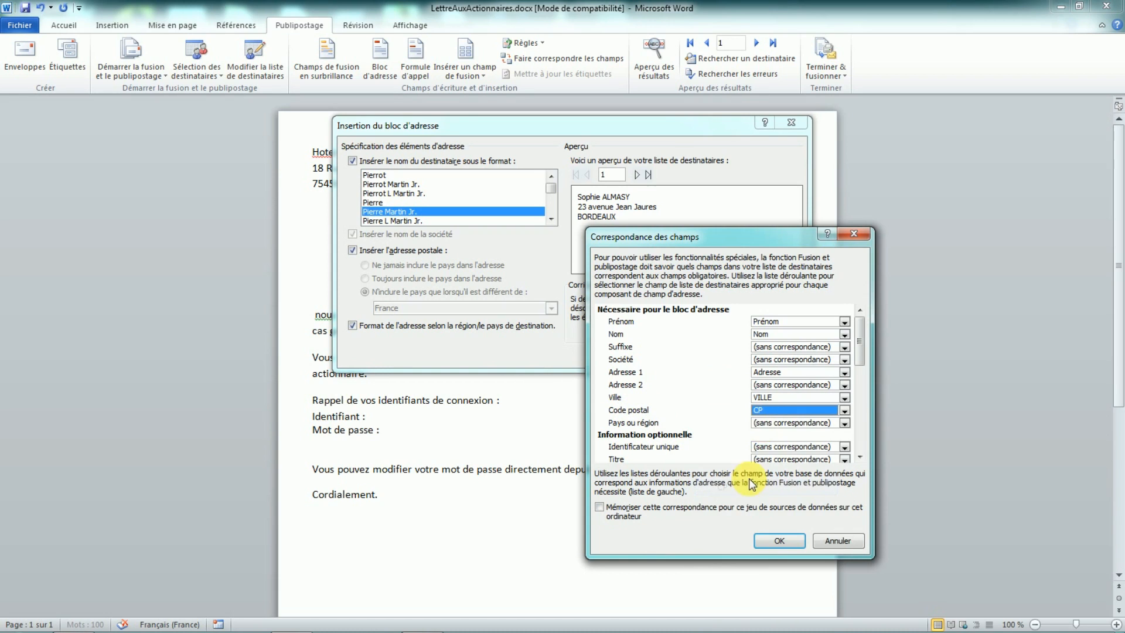
{"action": "left_click", "coordinate": [780, 542]}
{"action": "left_click", "coordinate": [381, 212]}
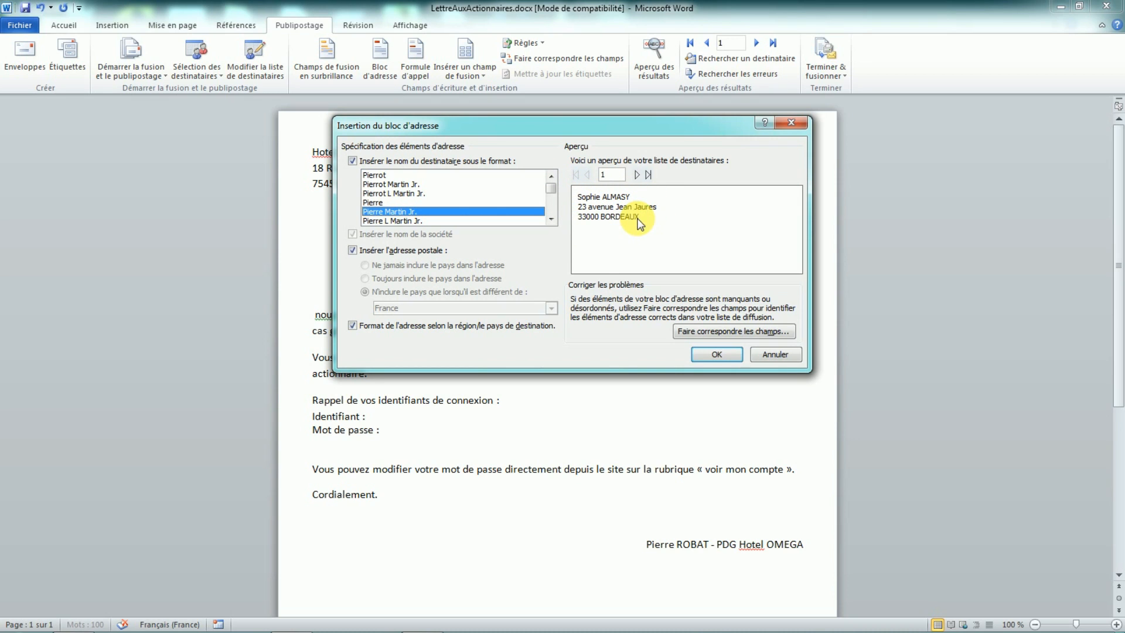
{"action": "left_click", "coordinate": [717, 354]}
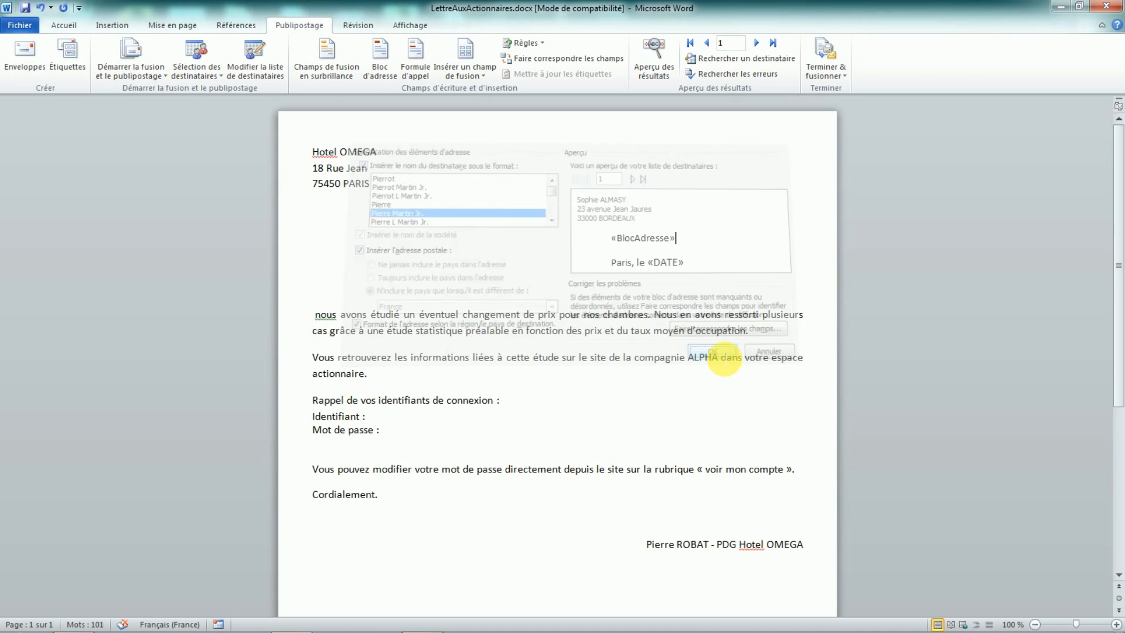
- Preview the merge results and set the spacing after the recipient's address lines to 0 pt
{"action": "left_click", "coordinate": [651, 75]}
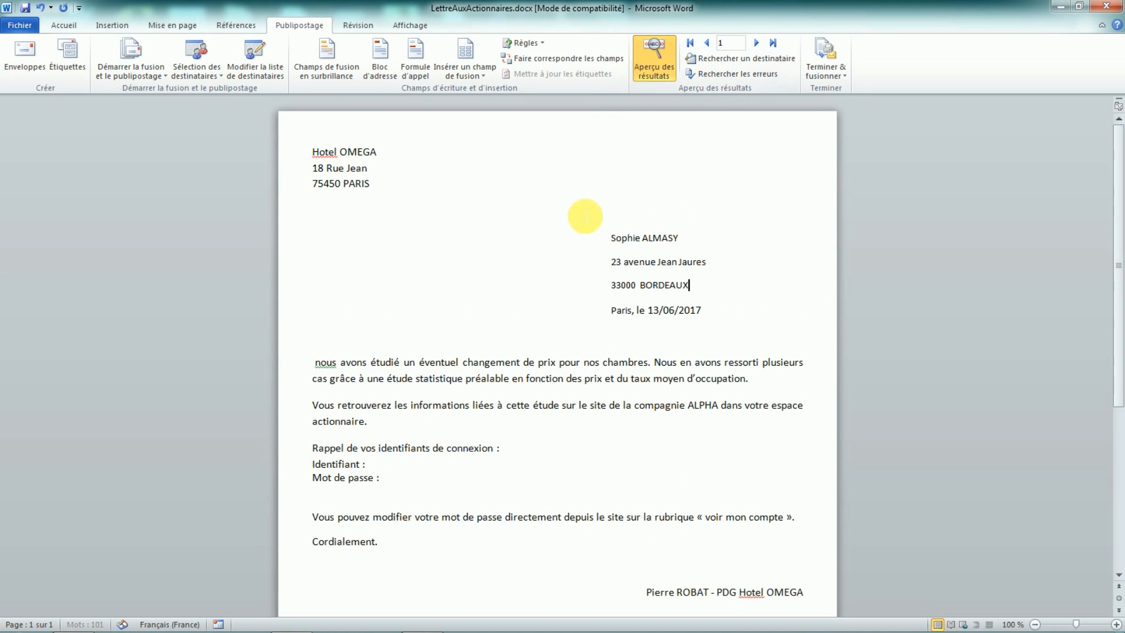
{"action": "left_click_drag", "start_coordinate": [621, 237], "coordinate": [700, 294]}
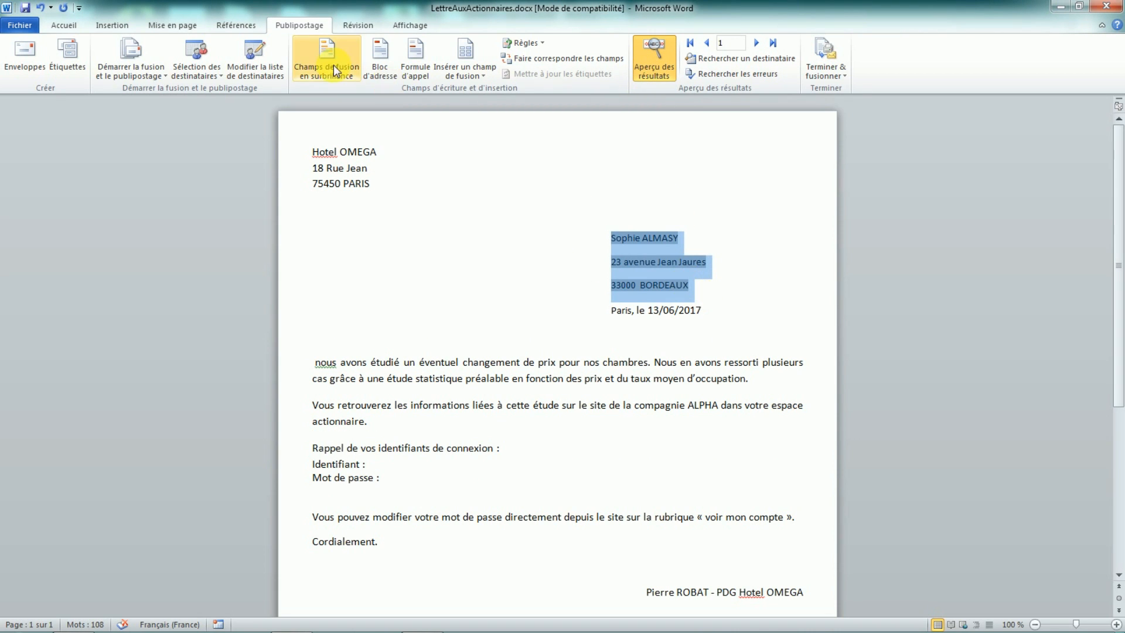
{"action": "left_click", "coordinate": [63, 24]}
{"action": "left_click", "coordinate": [442, 70]}
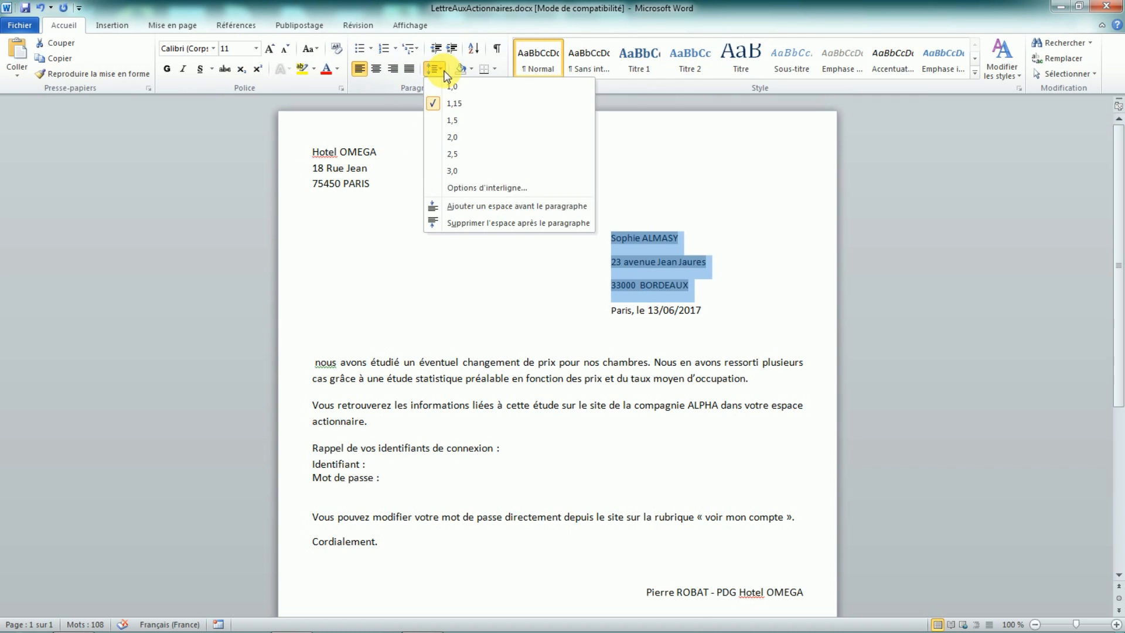
{"action": "left_click", "coordinate": [488, 189]}
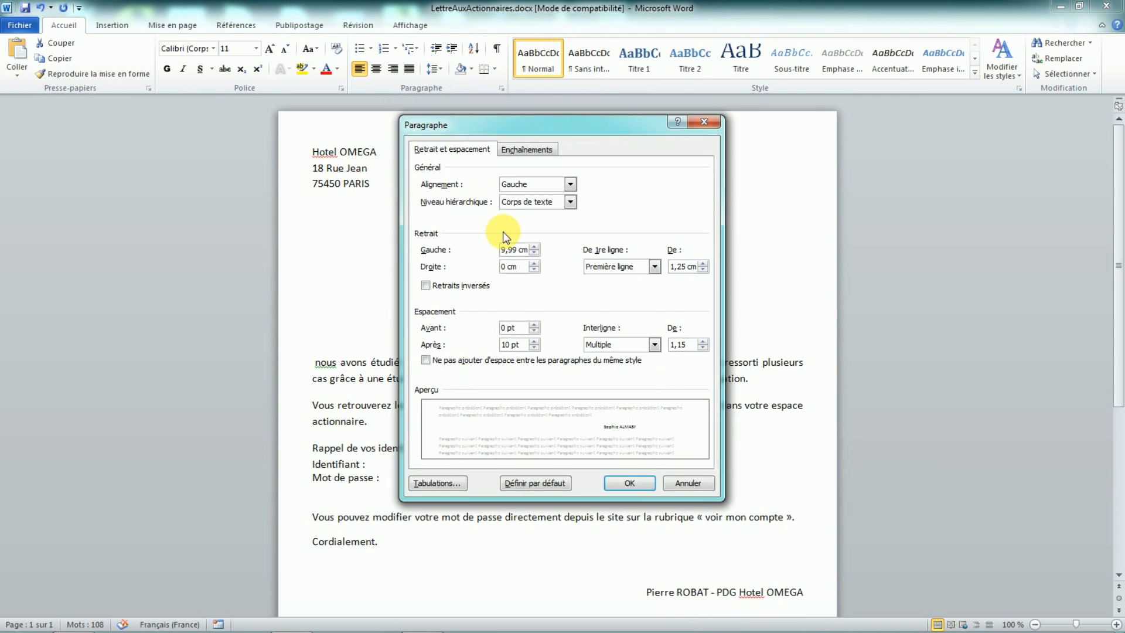
{"action": "left_click", "coordinate": [533, 347]}
{"action": "left_click", "coordinate": [534, 348]}
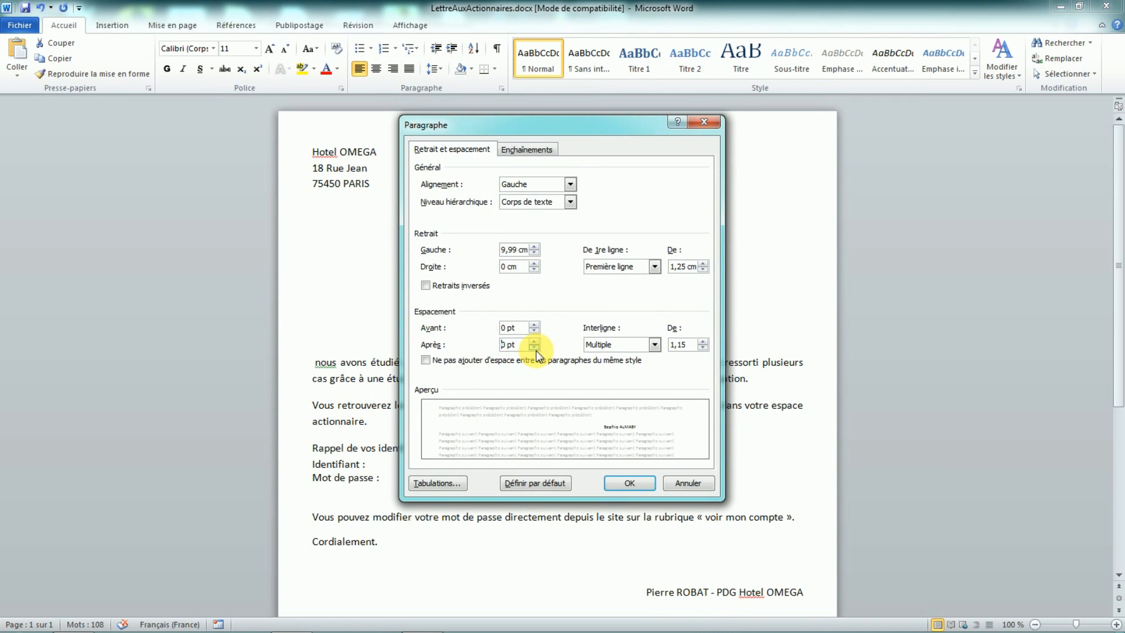
{"action": "left_click", "coordinate": [630, 483]}
- Add an empty line between the recipient's address and the date line, and turn off the results preview
{"action": "left_click", "coordinate": [705, 273]}
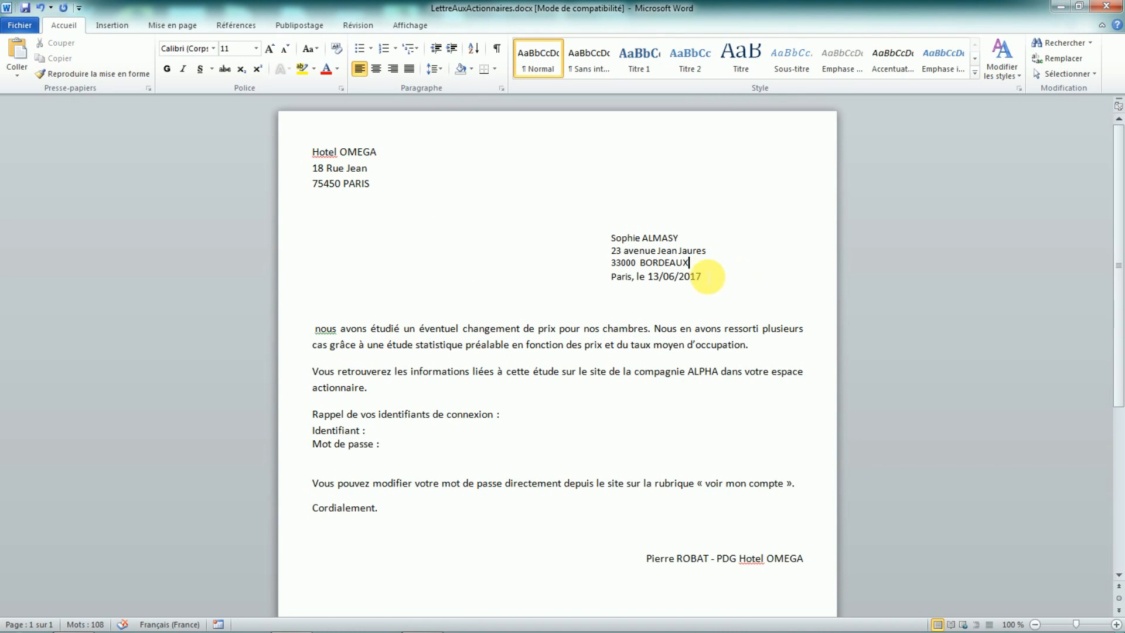
{"action": "key", "text": "Return"}
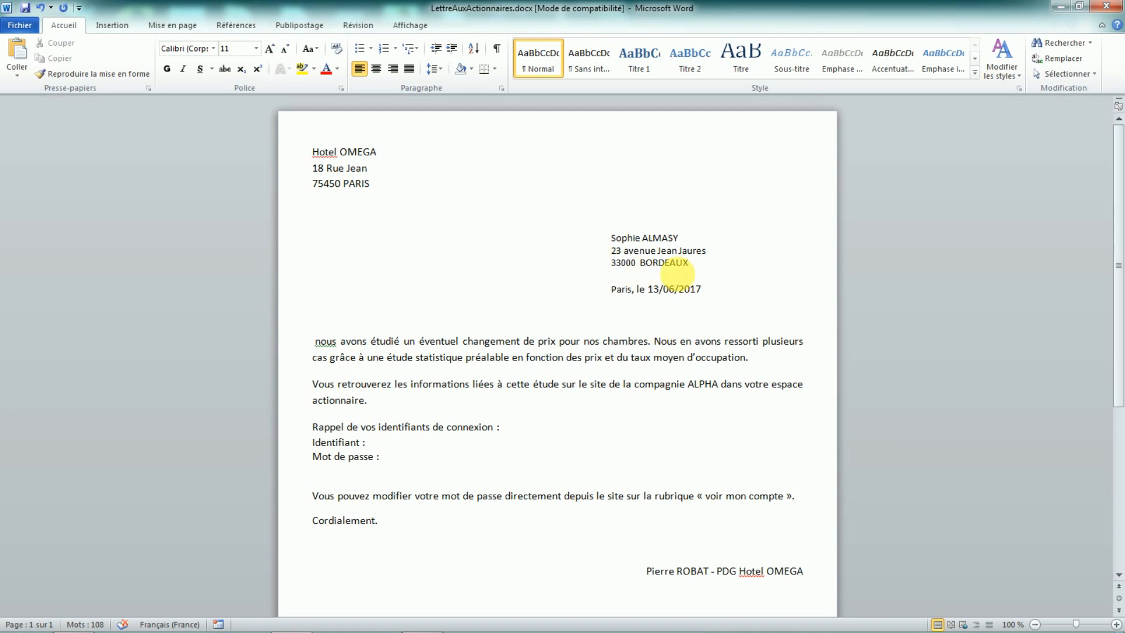
{"action": "left_click", "coordinate": [281, 29]}
{"action": "left_click", "coordinate": [654, 59]}
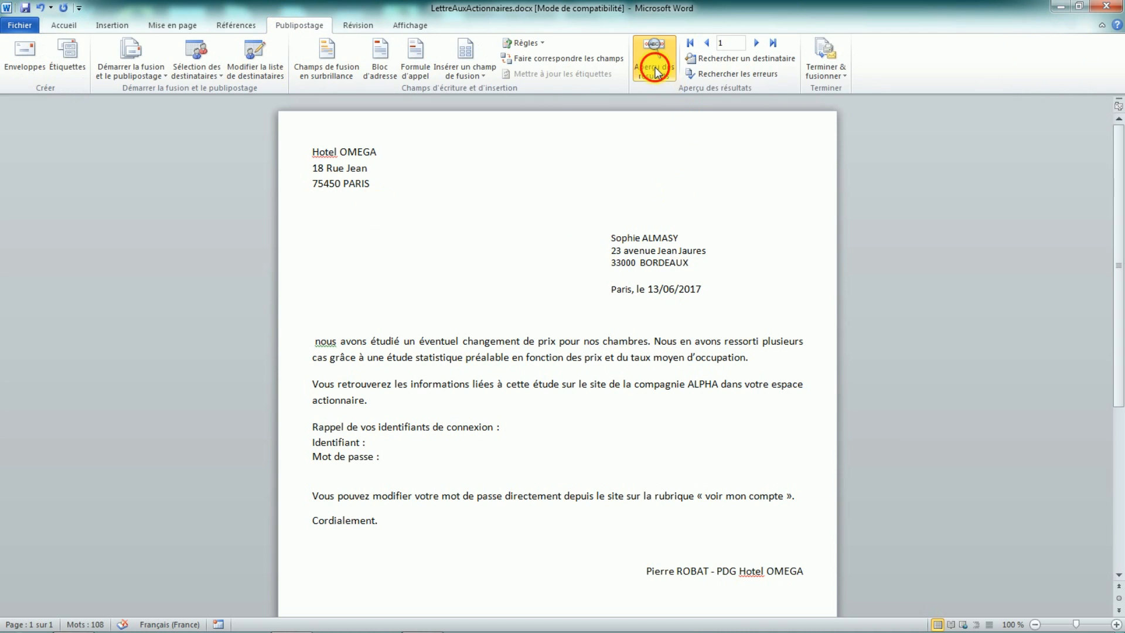
- Start inserting a greeting line before the first body paragraph and match its Titre to the CIVILITE field
{"action": "left_click", "coordinate": [316, 322]}
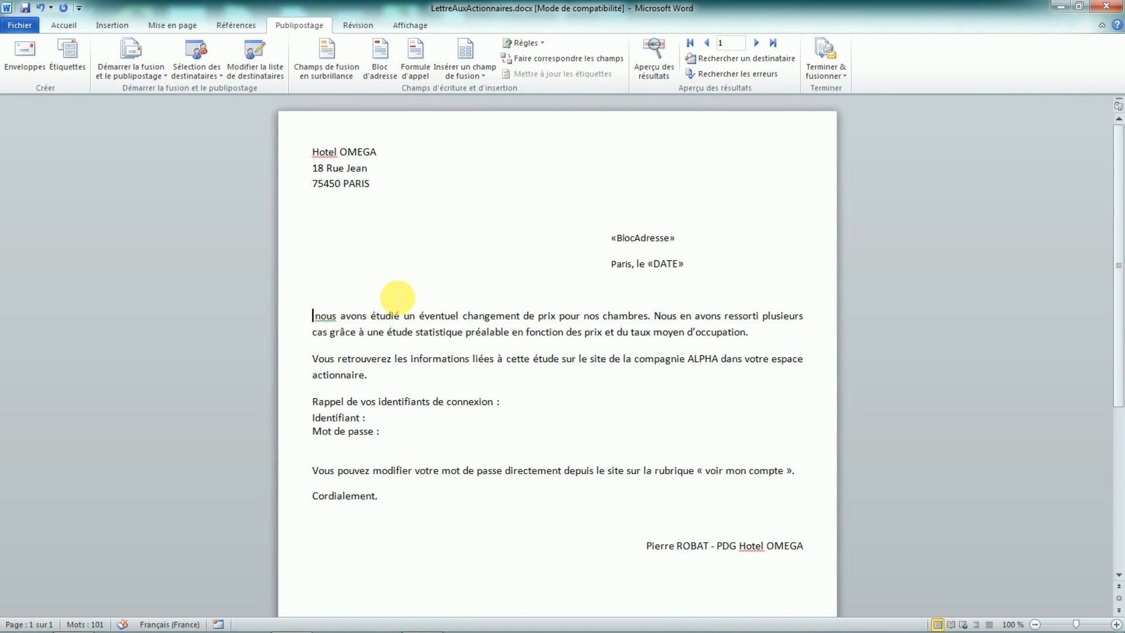
{"action": "left_click", "coordinate": [421, 75]}
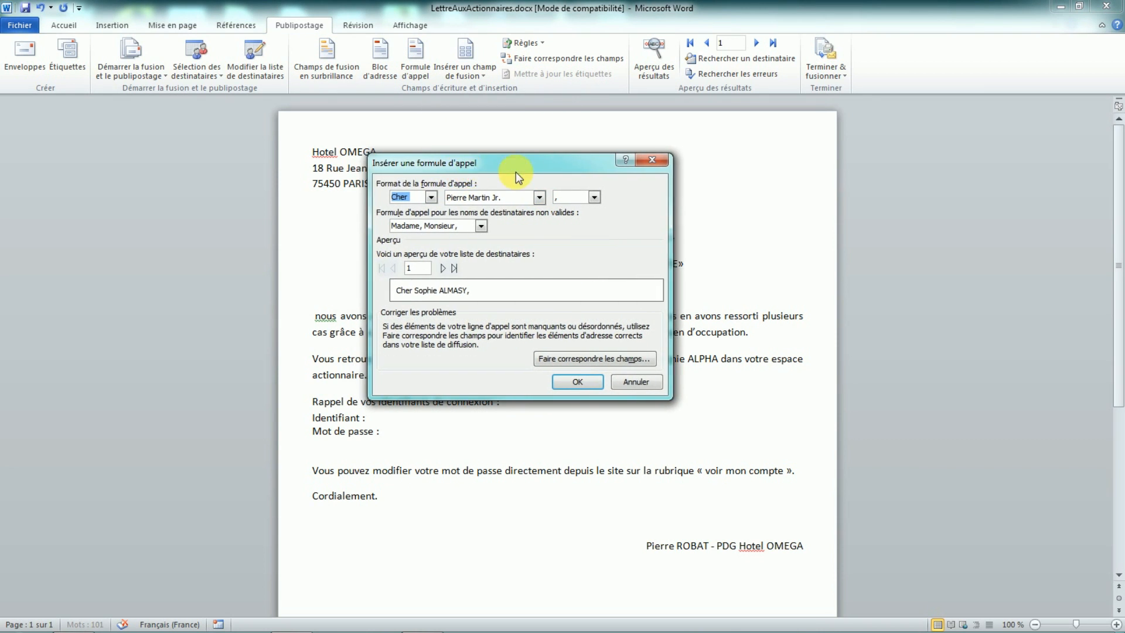
{"action": "left_click_drag", "start_coordinate": [515, 171], "coordinate": [501, 297]}
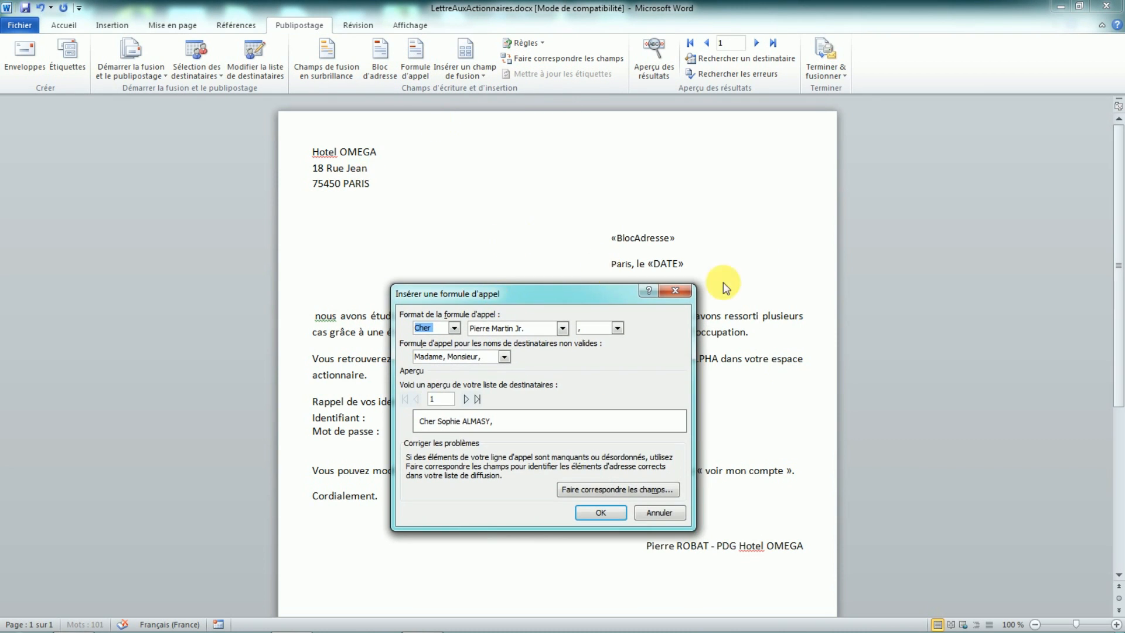
{"action": "left_click_drag", "start_coordinate": [579, 289], "coordinate": [585, 223]}
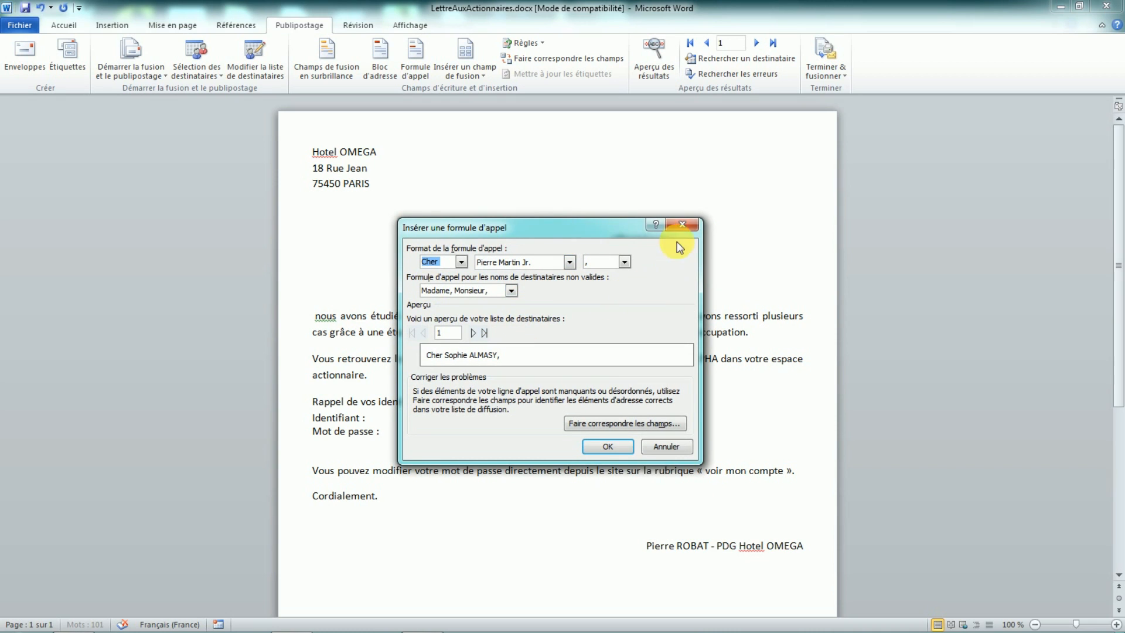
{"action": "left_click_drag", "start_coordinate": [677, 242], "coordinate": [606, 273]}
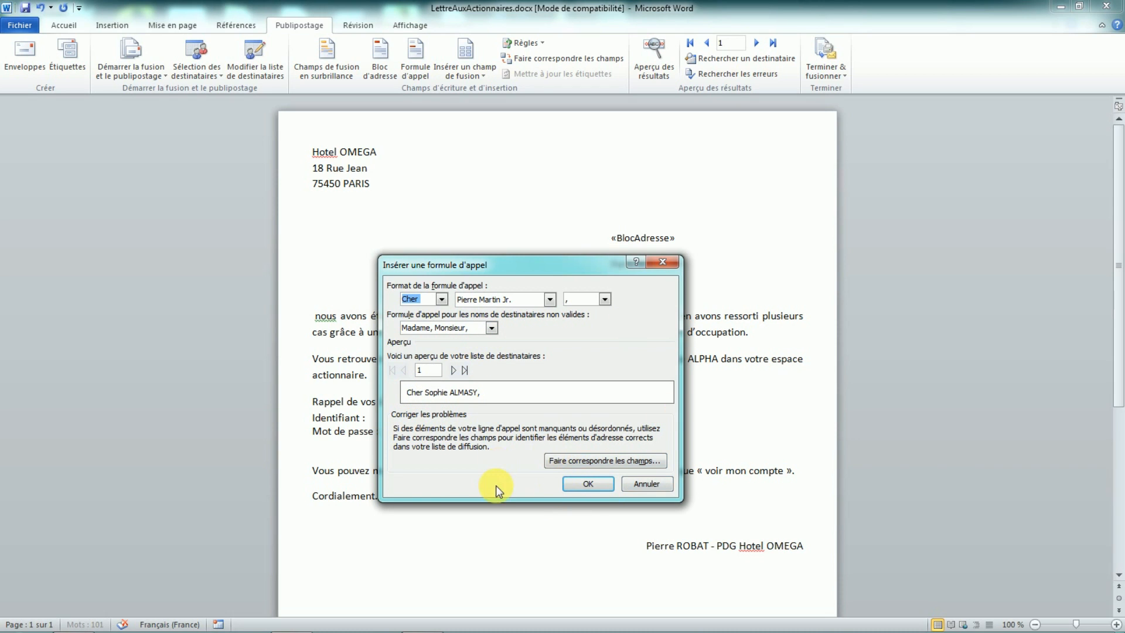
{"action": "left_click", "coordinate": [584, 461]}
{"action": "left_click_drag", "start_coordinate": [752, 258], "coordinate": [602, 205]}
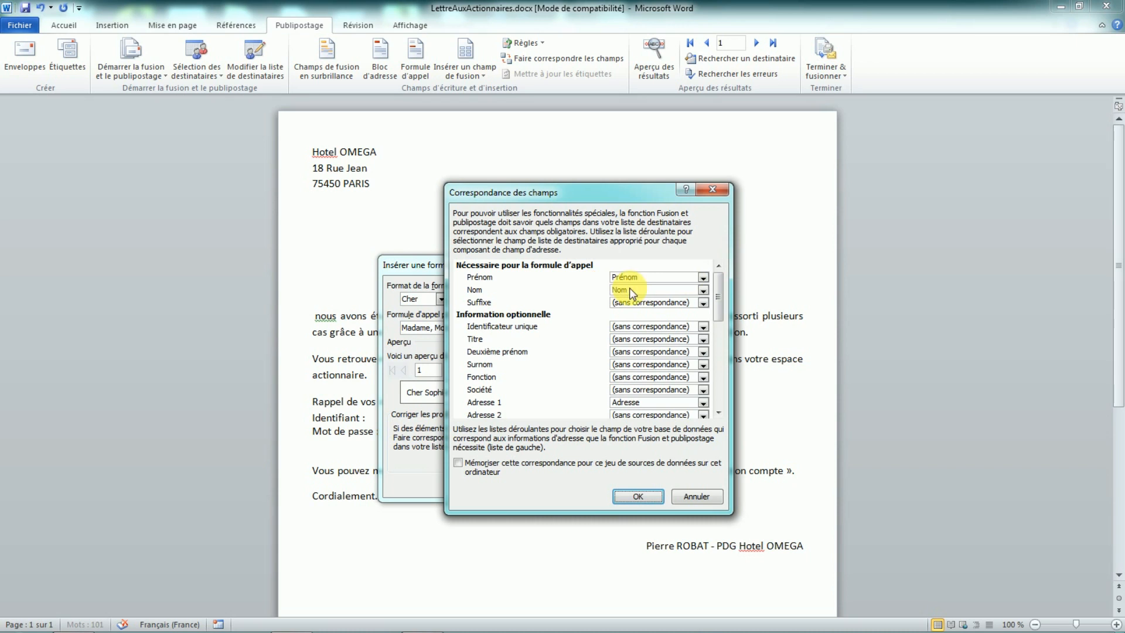
{"action": "left_click", "coordinate": [656, 339]}
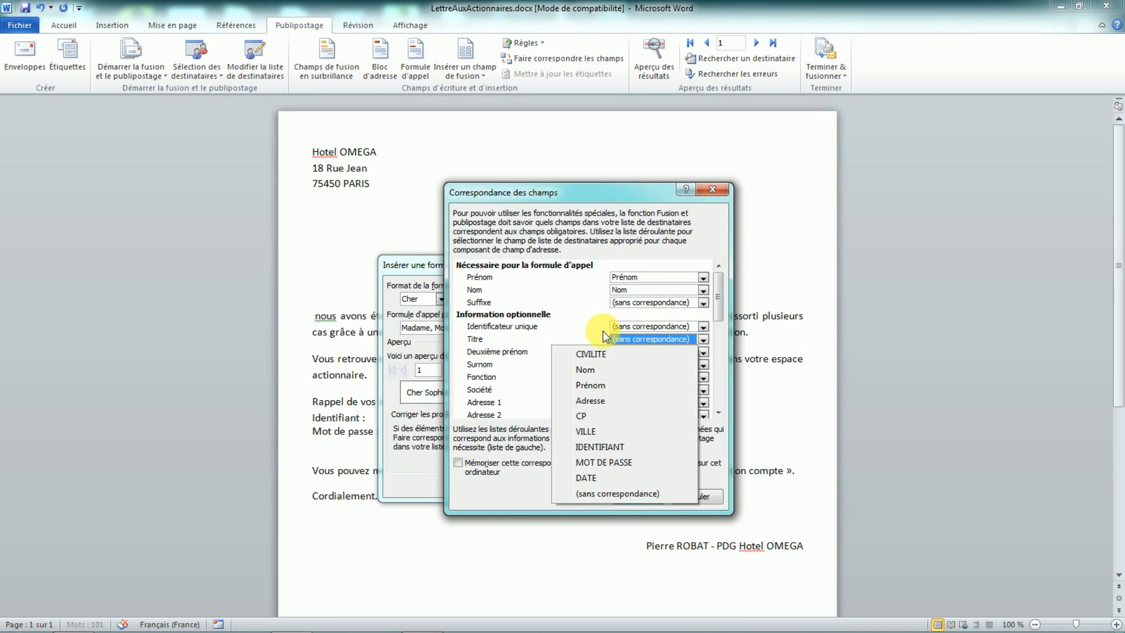
{"action": "left_click", "coordinate": [593, 354]}
{"action": "left_click", "coordinate": [639, 496]}
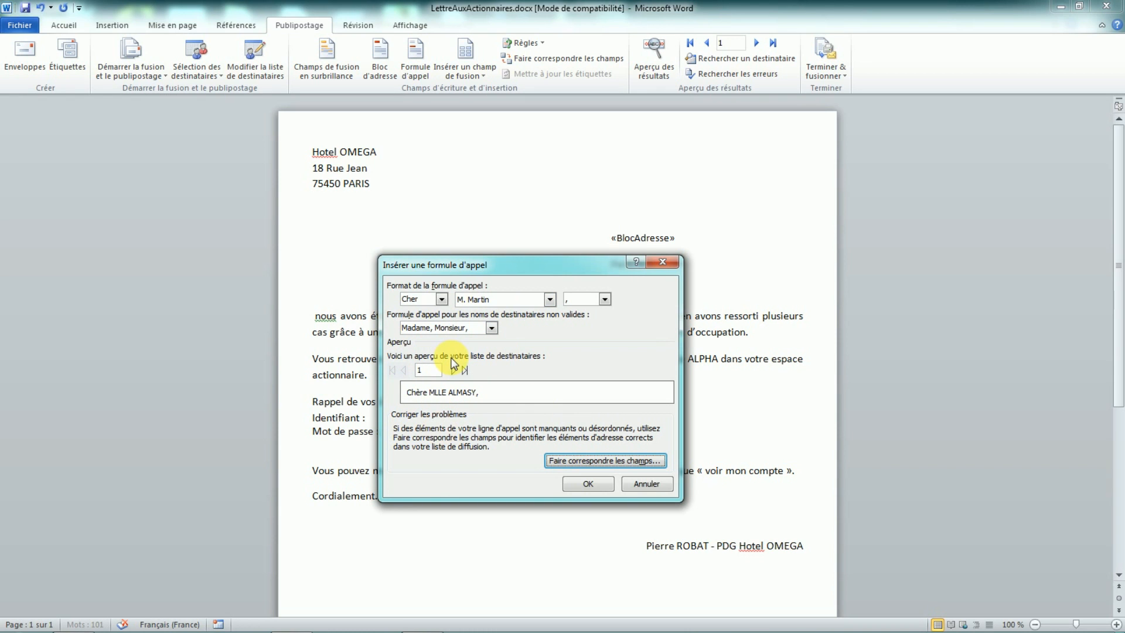
- Check the CIVILITE column in the Excel address table and review the greeting preview for several recipients in Word
{"action": "left_click", "coordinate": [75, 616]}
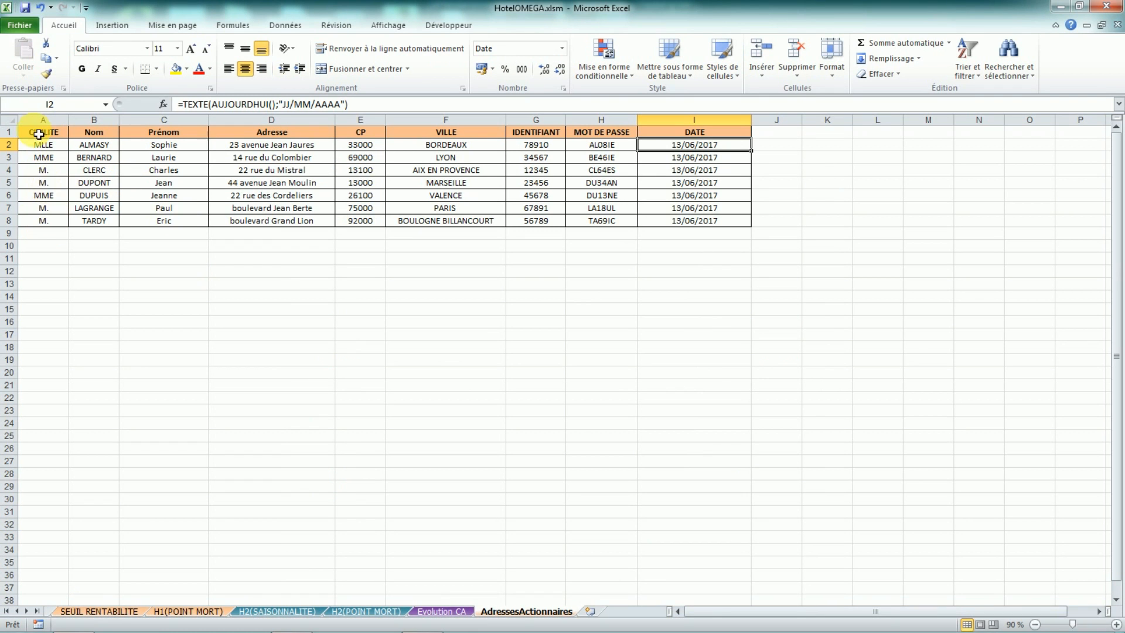
{"action": "left_click", "coordinate": [1061, 7]}
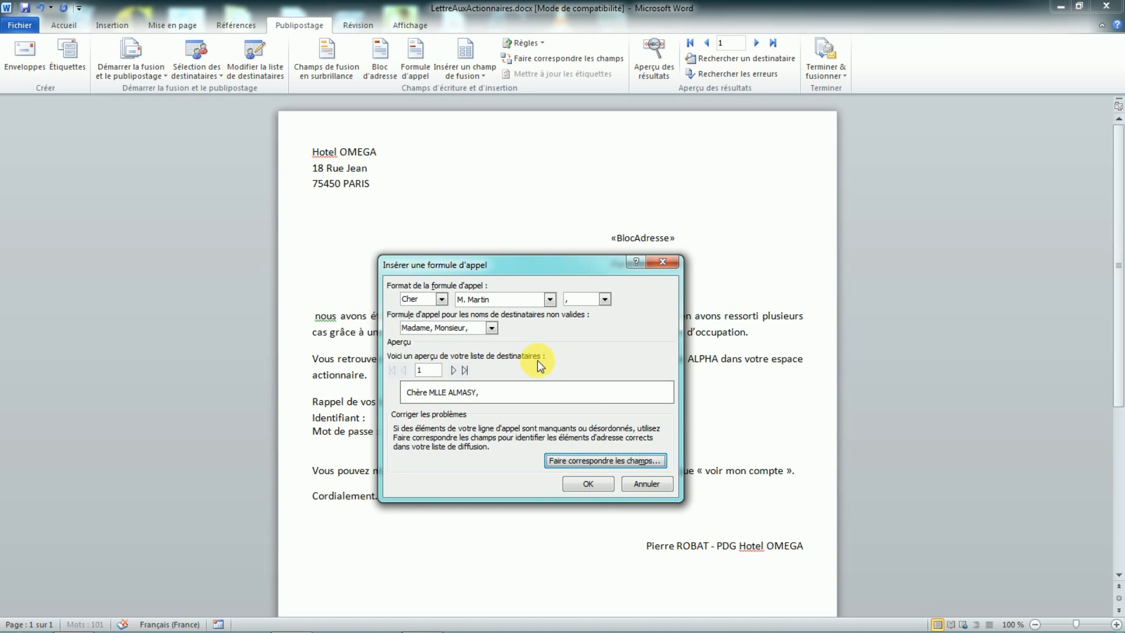
{"action": "left_click", "coordinate": [453, 370]}
{"action": "left_click", "coordinate": [453, 369]}
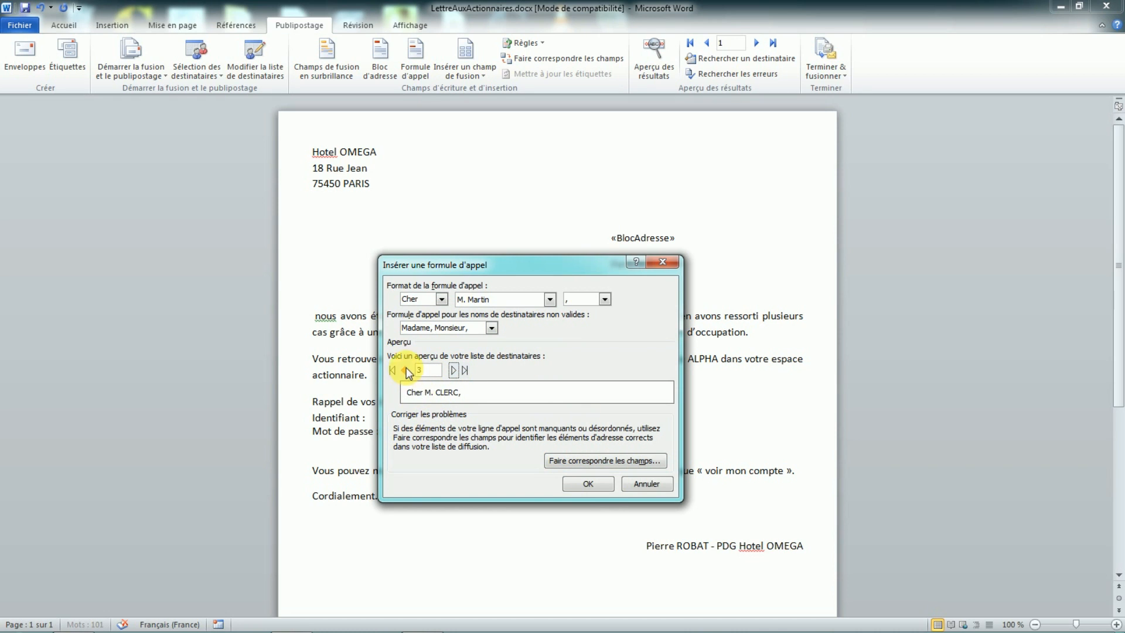
{"action": "left_click", "coordinate": [405, 370]}
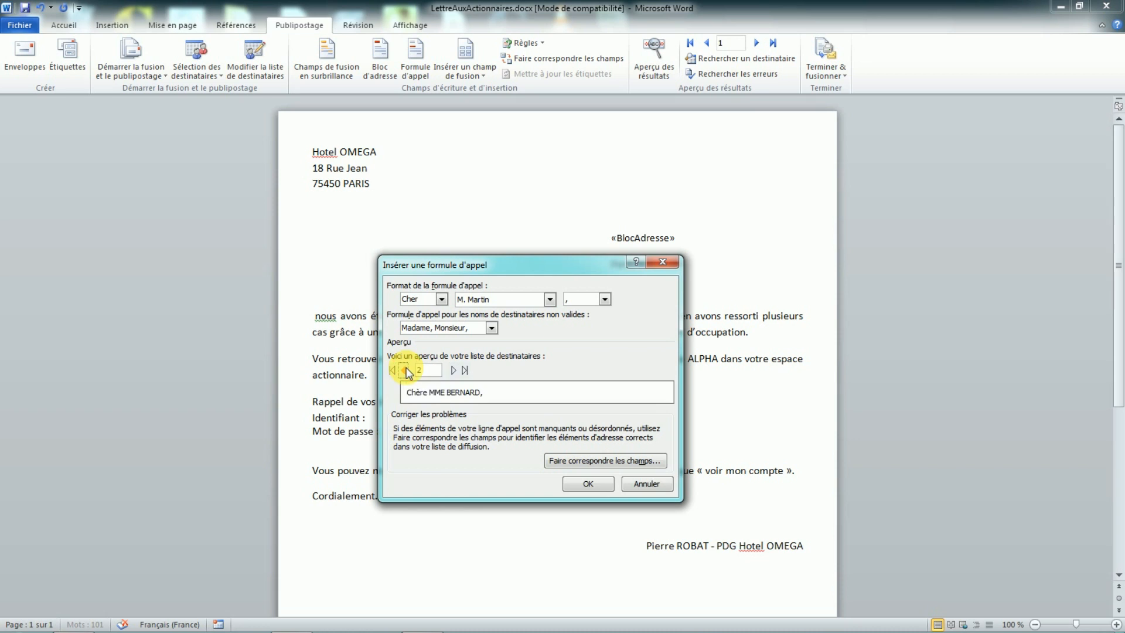
- Insert the greeting line with the "Pierrot Martin Jr." name format and a trailing comma, and preview the merge results
{"action": "left_click", "coordinate": [548, 298]}
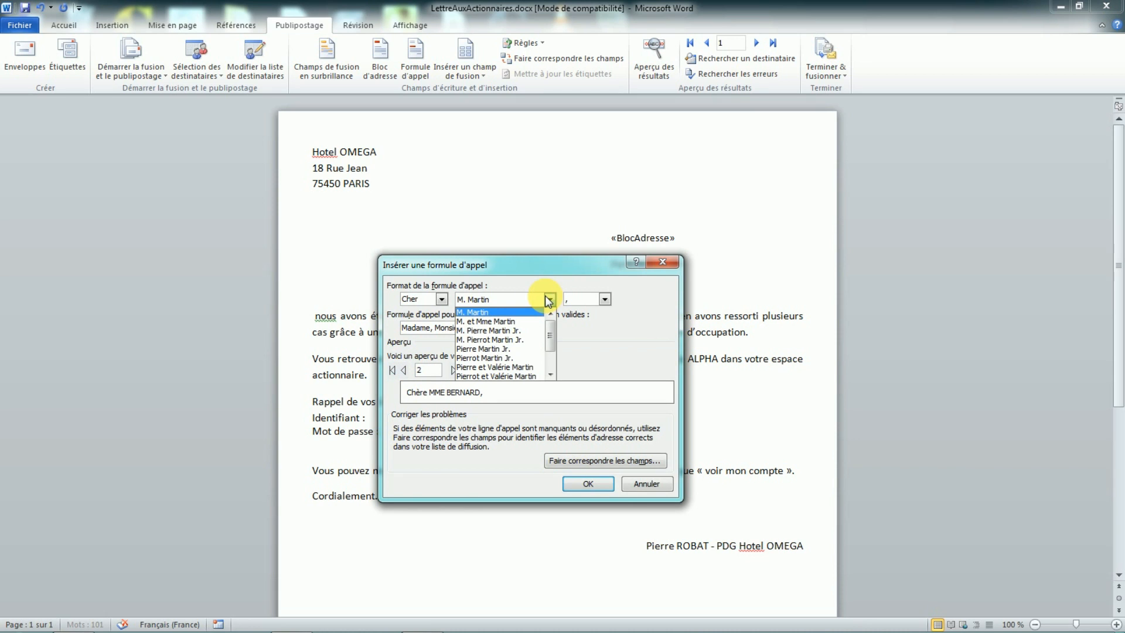
{"action": "left_click", "coordinate": [534, 357]}
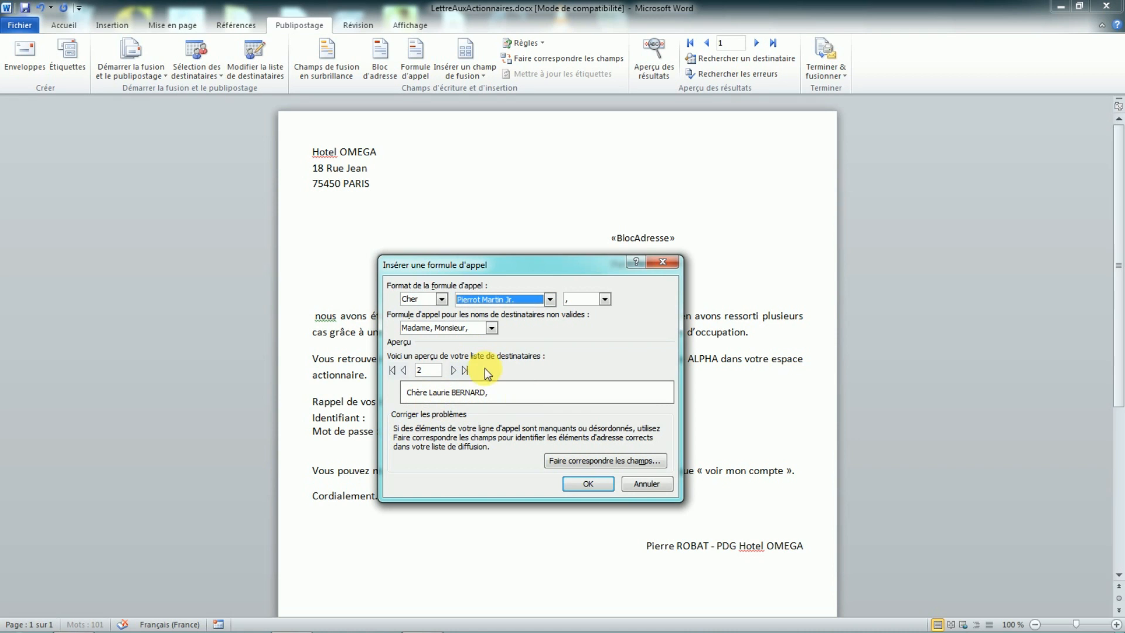
{"action": "left_click", "coordinate": [604, 299]}
{"action": "left_click", "coordinate": [587, 321]}
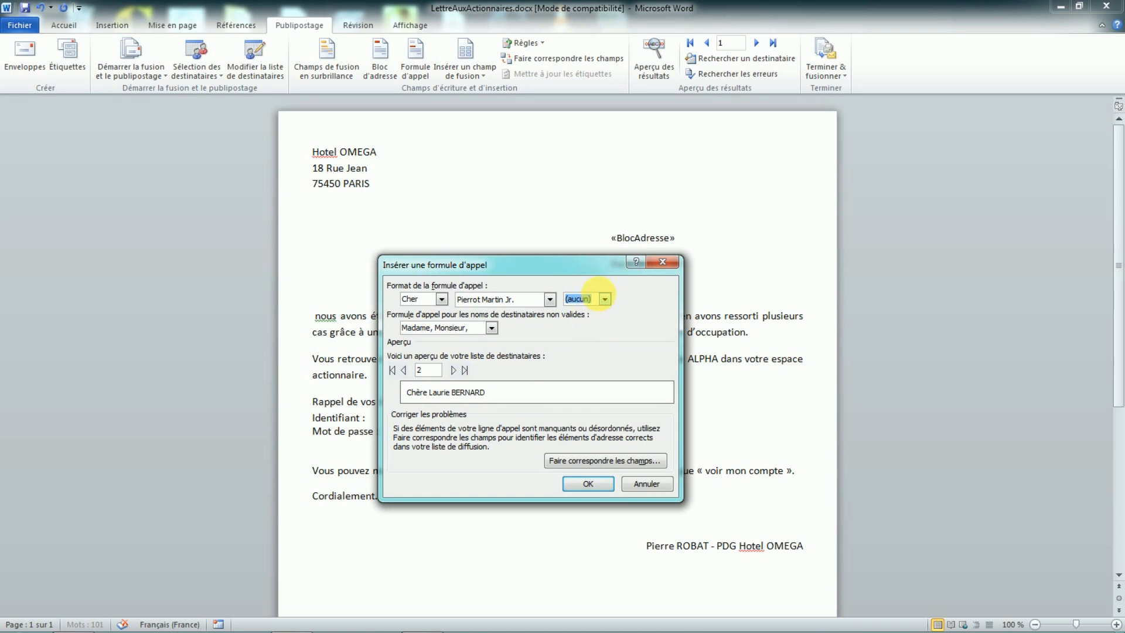
{"action": "left_click", "coordinate": [604, 298]}
{"action": "left_click", "coordinate": [581, 311]}
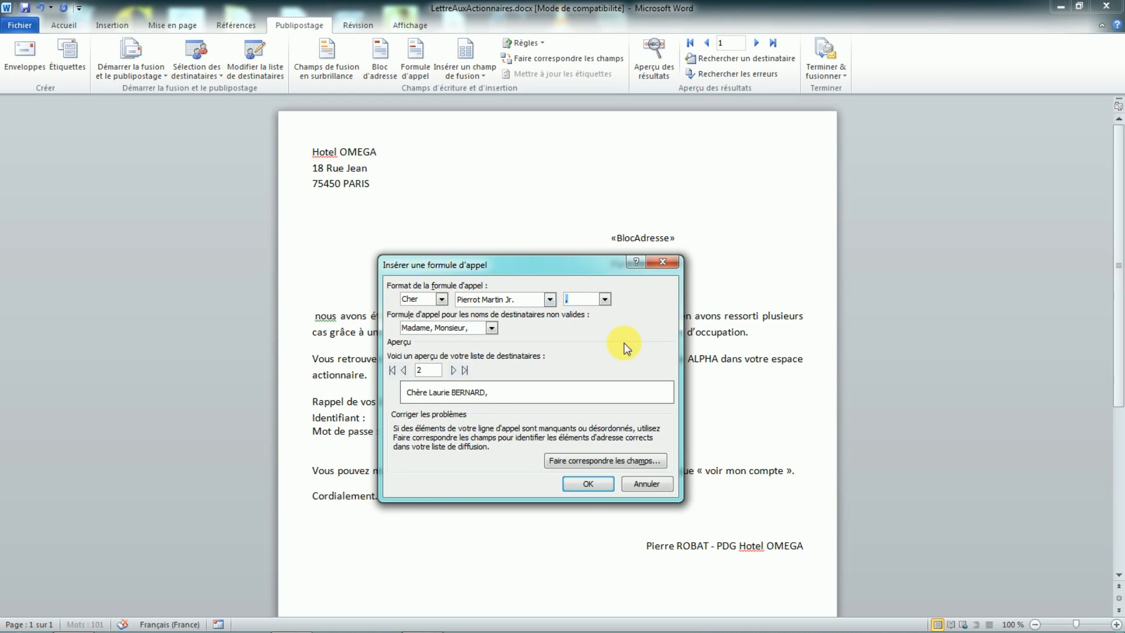
{"action": "left_click", "coordinate": [584, 489]}
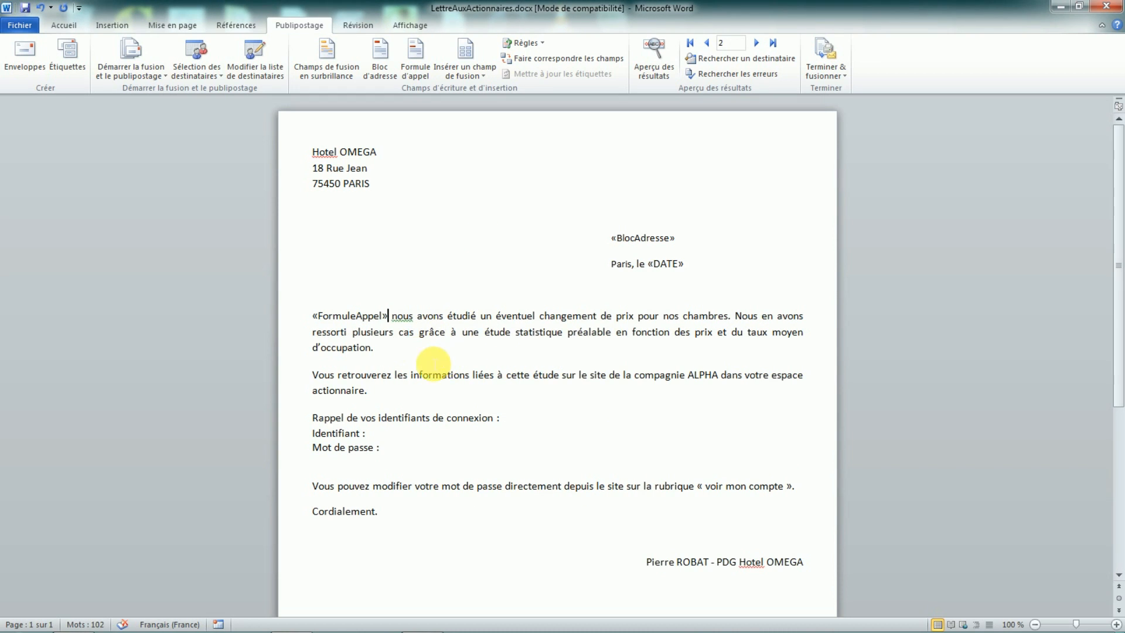
{"action": "left_click", "coordinate": [654, 59]}
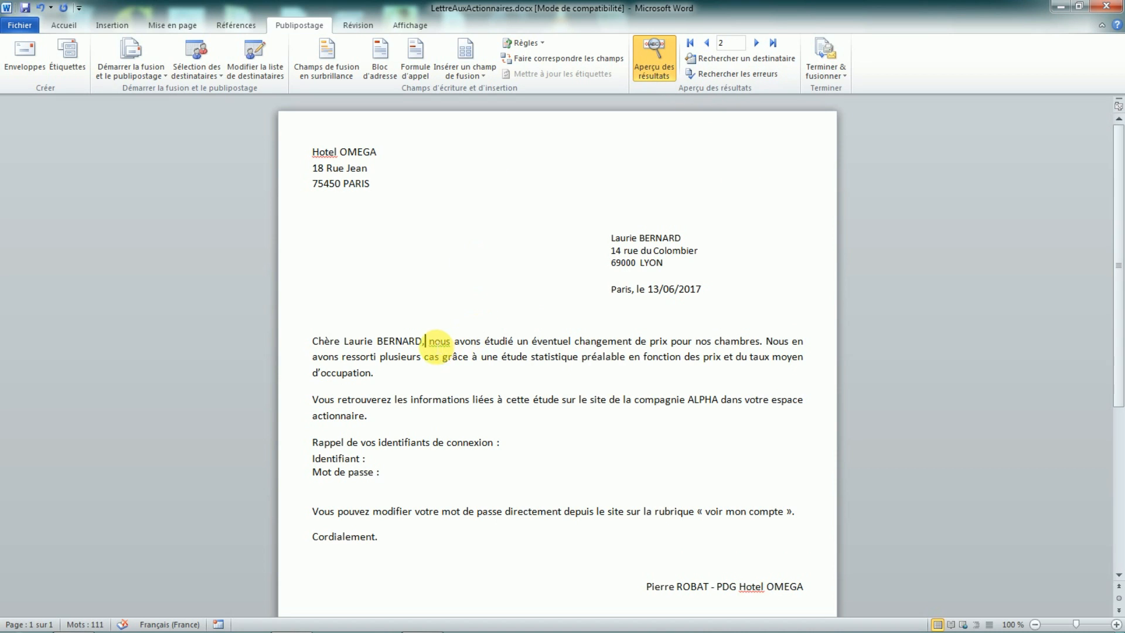
{"action": "key", "text": "Right"}
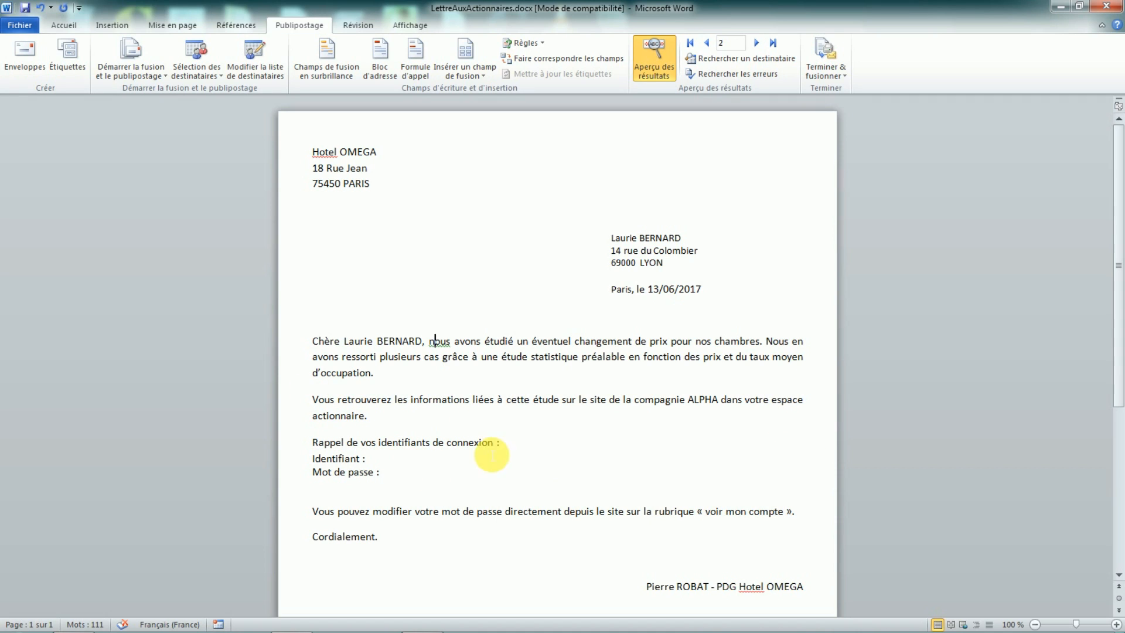
- Insert the IDENTIFIANT merge field after "Identifiant :" and the MOT_DE_PASSE merge field after "Mot de passe :"
{"action": "left_click", "coordinate": [389, 457]}
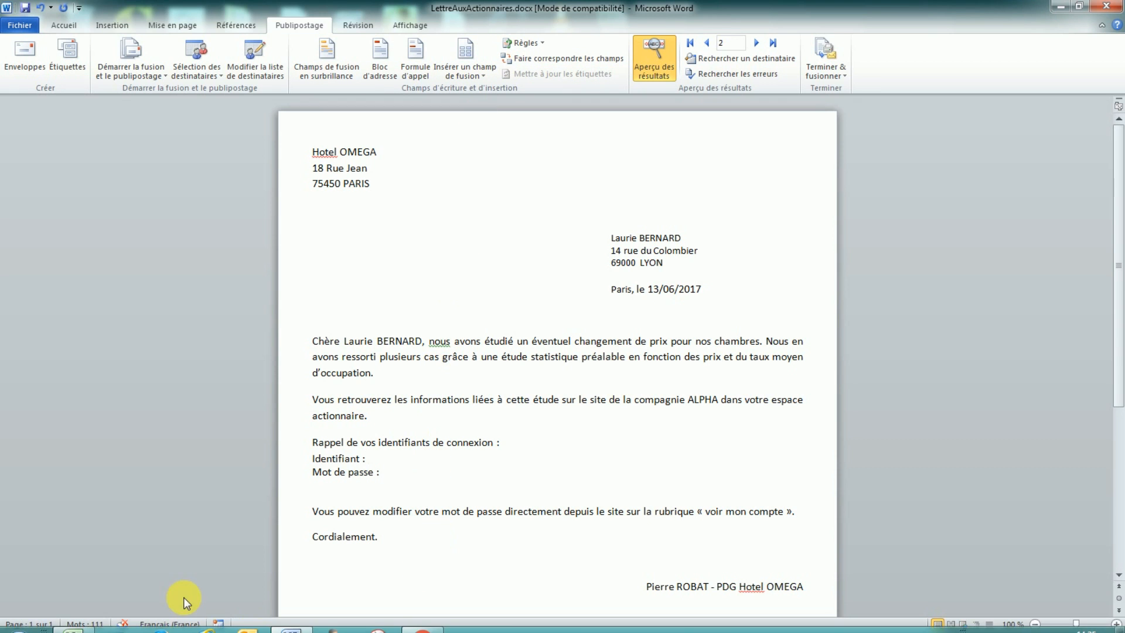
{"action": "left_click", "coordinate": [73, 617]}
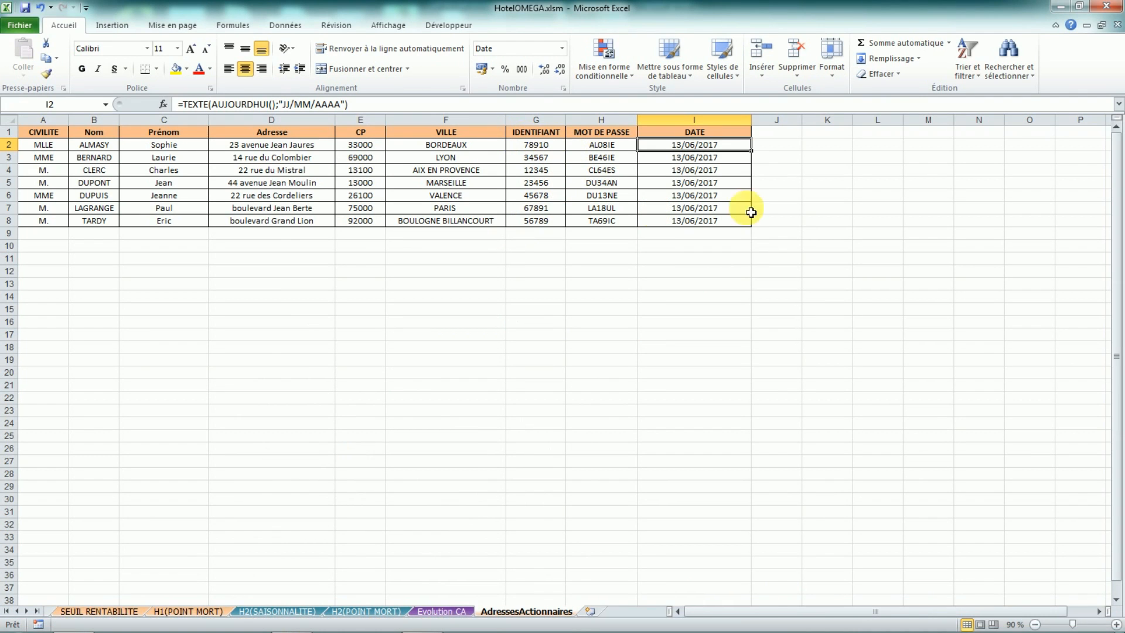
{"action": "left_click", "coordinate": [1053, 7]}
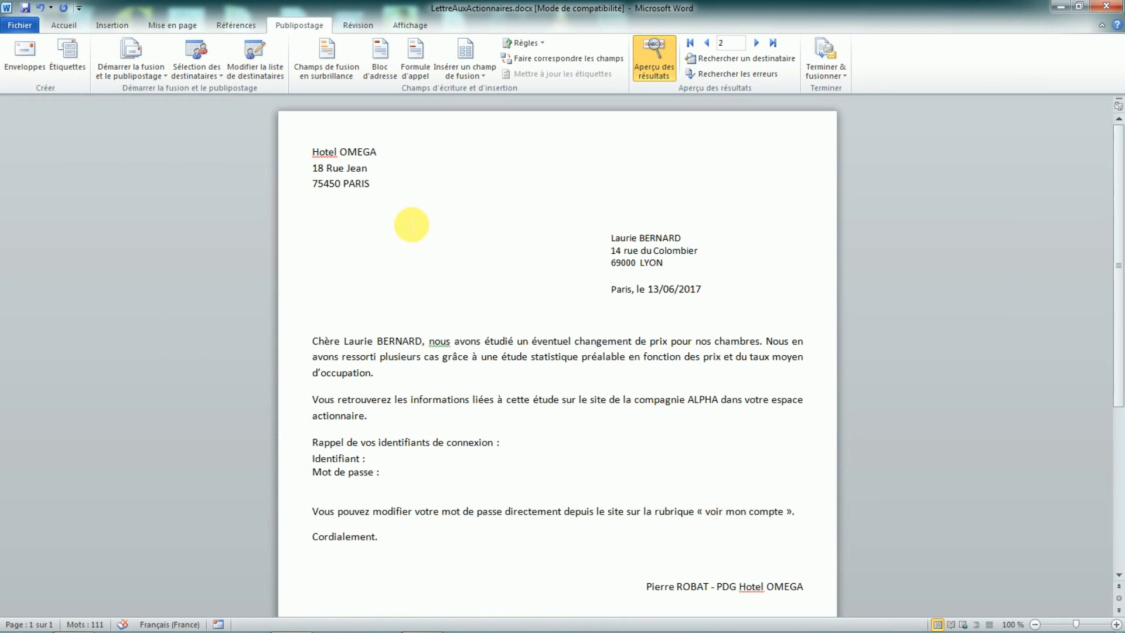
{"action": "left_click", "coordinate": [470, 72]}
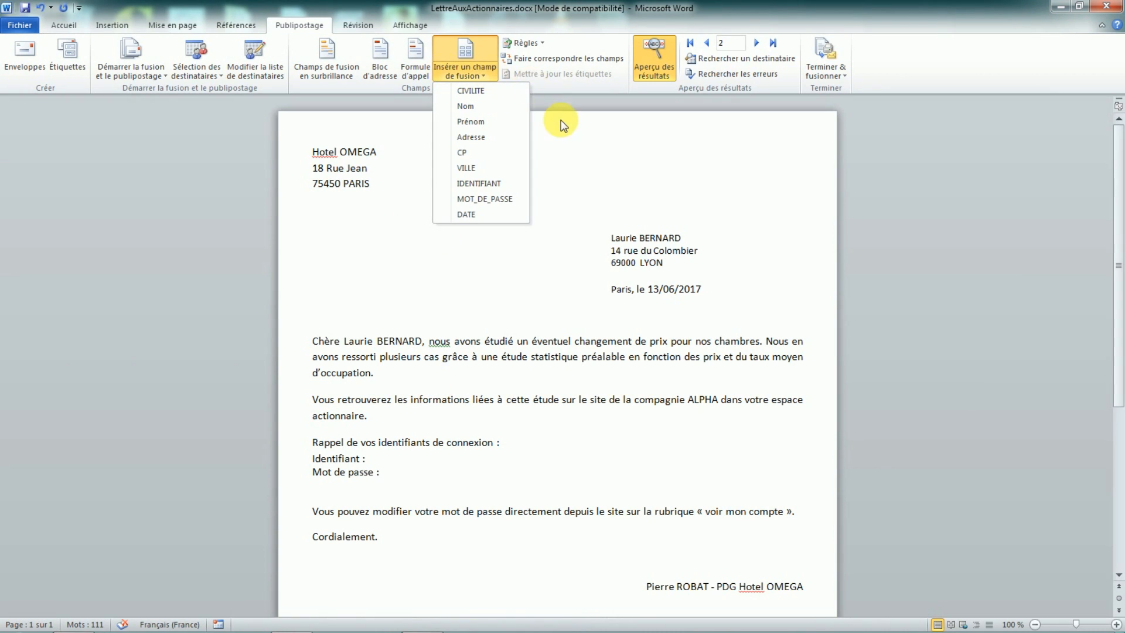
{"action": "left_click", "coordinate": [495, 185]}
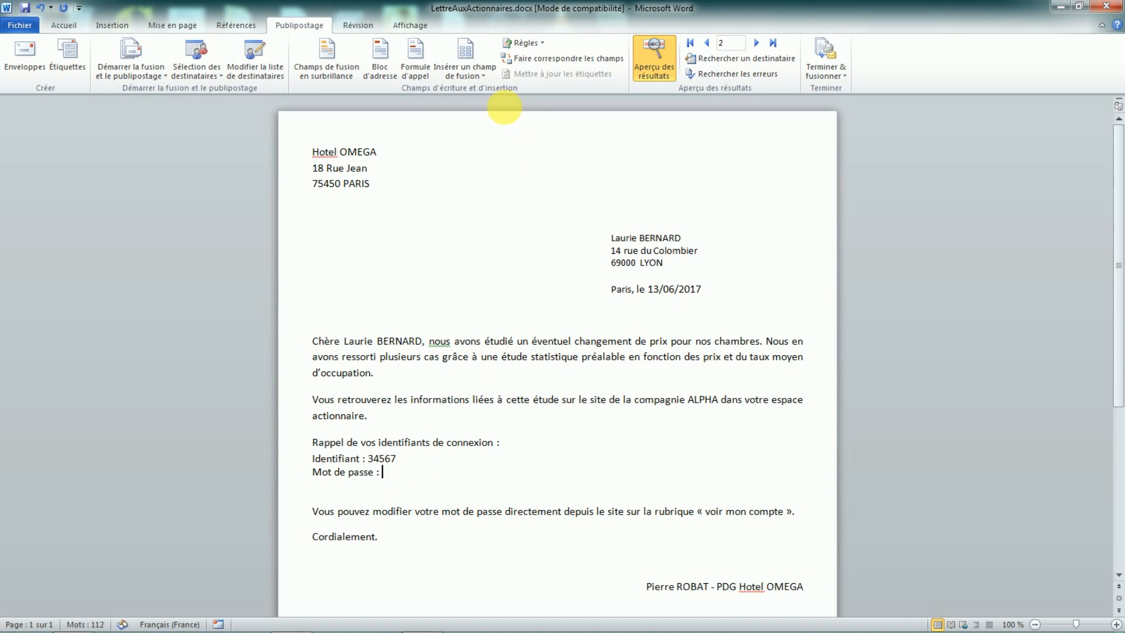
{"action": "left_click", "coordinate": [480, 72]}
{"action": "left_click", "coordinate": [489, 200]}
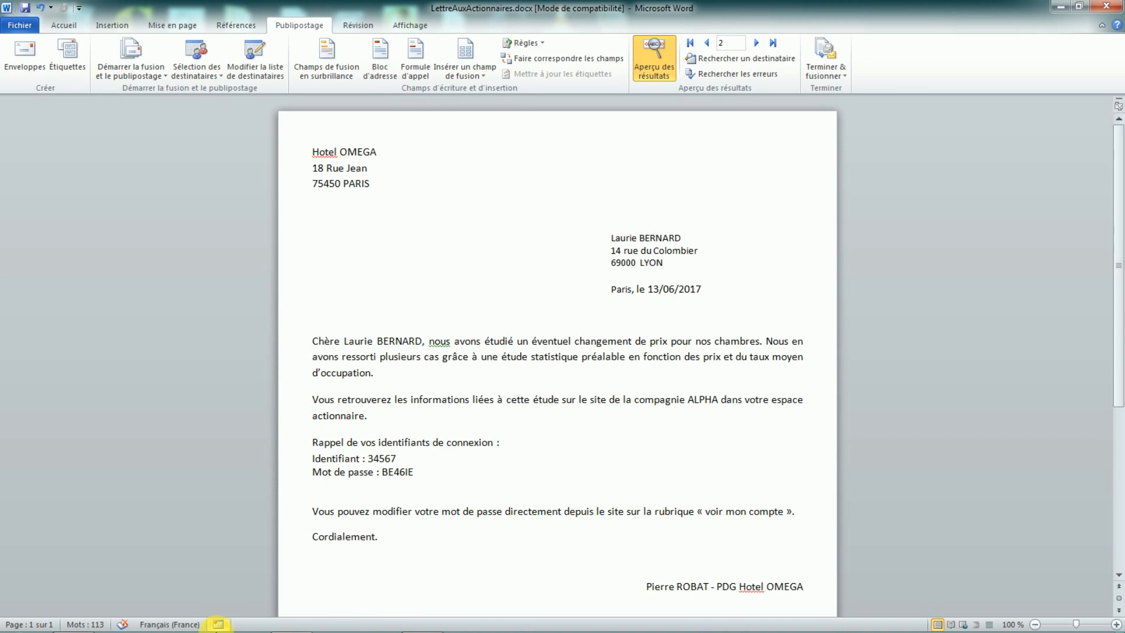
- Compare the previewed letter with the Excel address table, and preview the next recipient's letter in Word
{"action": "left_click", "coordinate": [73, 624]}
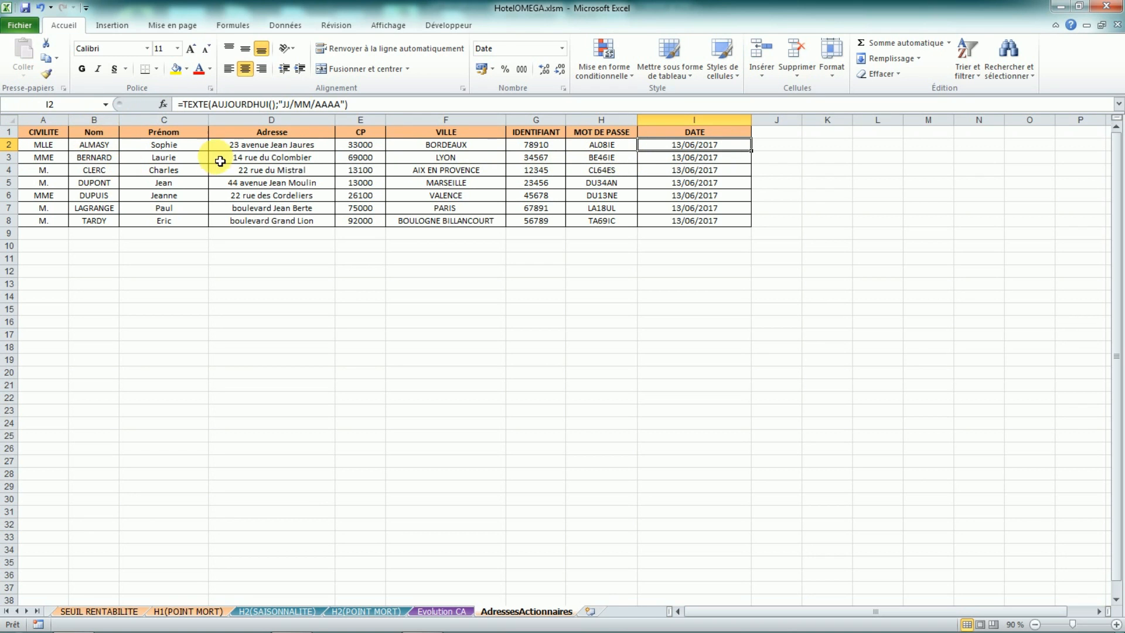
{"action": "left_click", "coordinate": [1064, 9]}
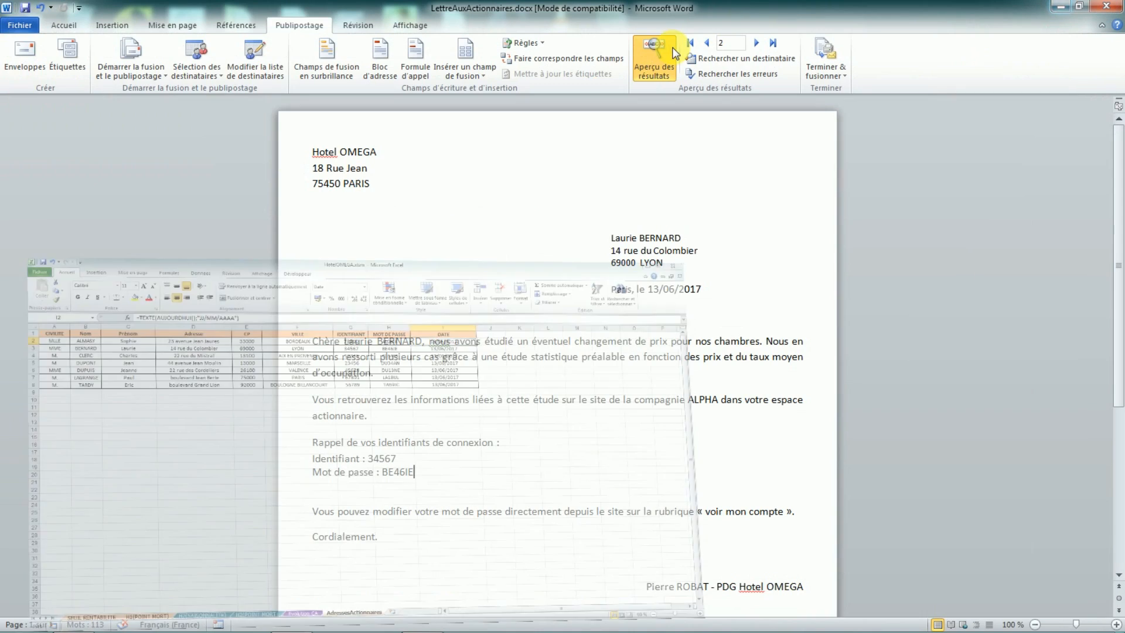
{"action": "scroll", "coordinate": [616, 345], "scroll_direction": "up", "scroll_amount": 1}
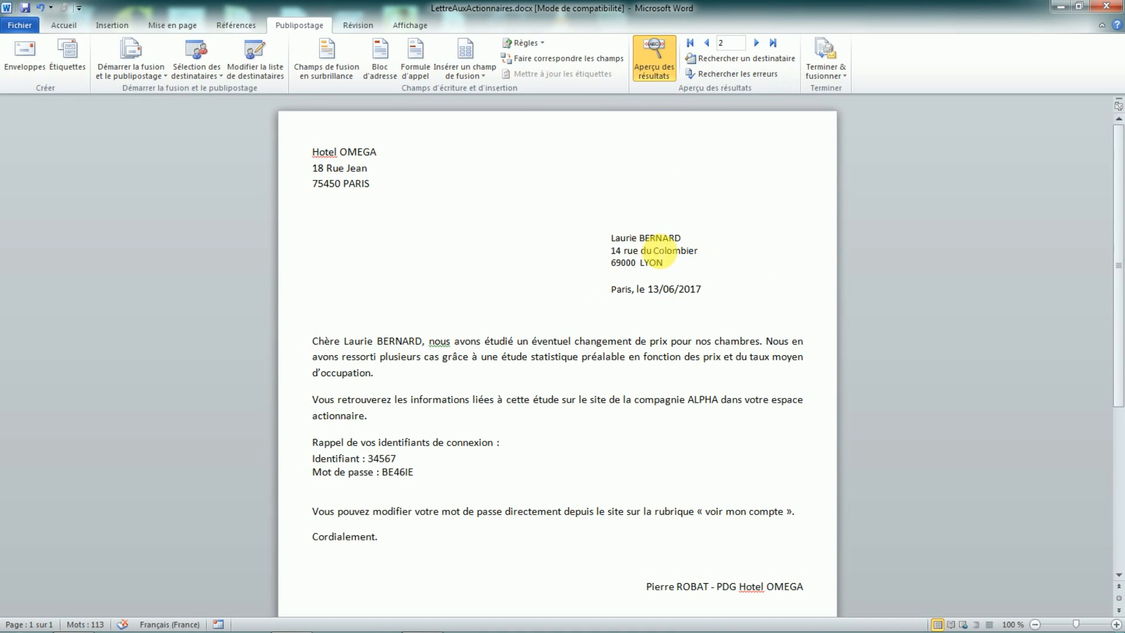
{"action": "scroll", "coordinate": [683, 257], "scroll_direction": "down", "scroll_amount": 1}
{"action": "scroll", "coordinate": [683, 256], "scroll_direction": "down", "scroll_amount": 1}
{"action": "scroll", "coordinate": [707, 359], "scroll_direction": "up", "scroll_amount": 2}
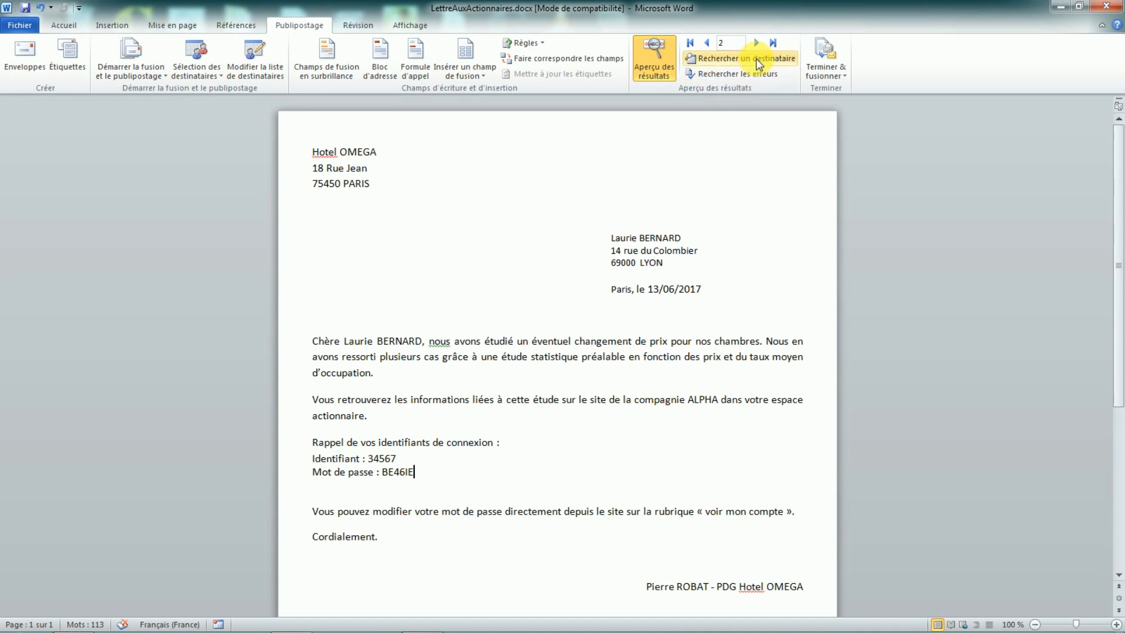
{"action": "left_click", "coordinate": [756, 43]}
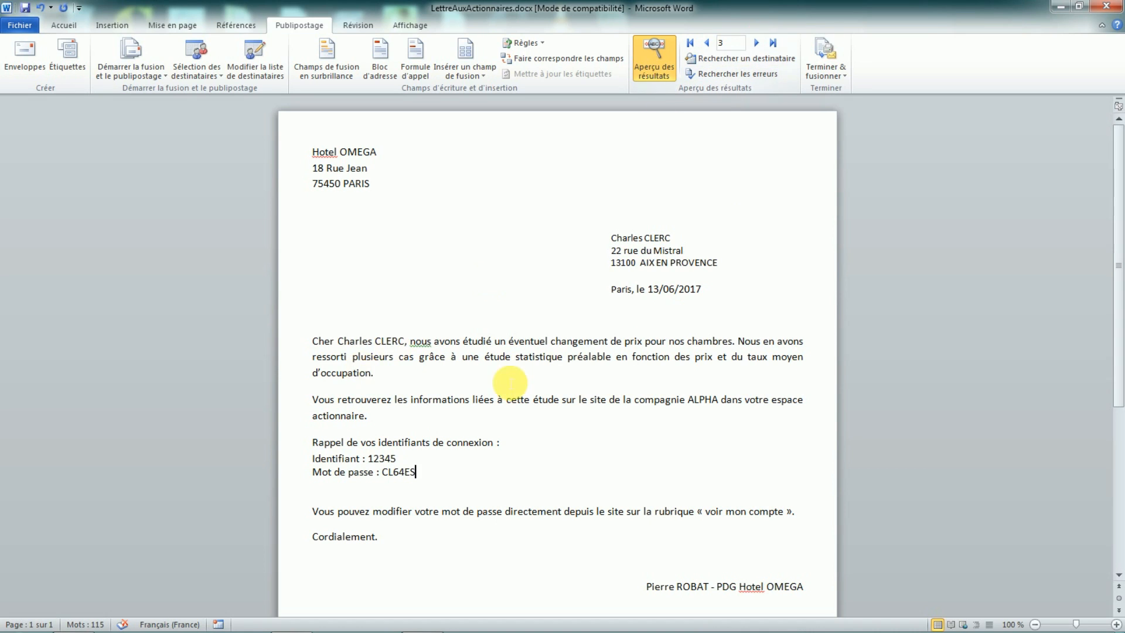
- Move the body text after the greeting to a new paragraph starting with a capitalised "Nous", and preview the next recipient
{"action": "left_click", "coordinate": [417, 345]}
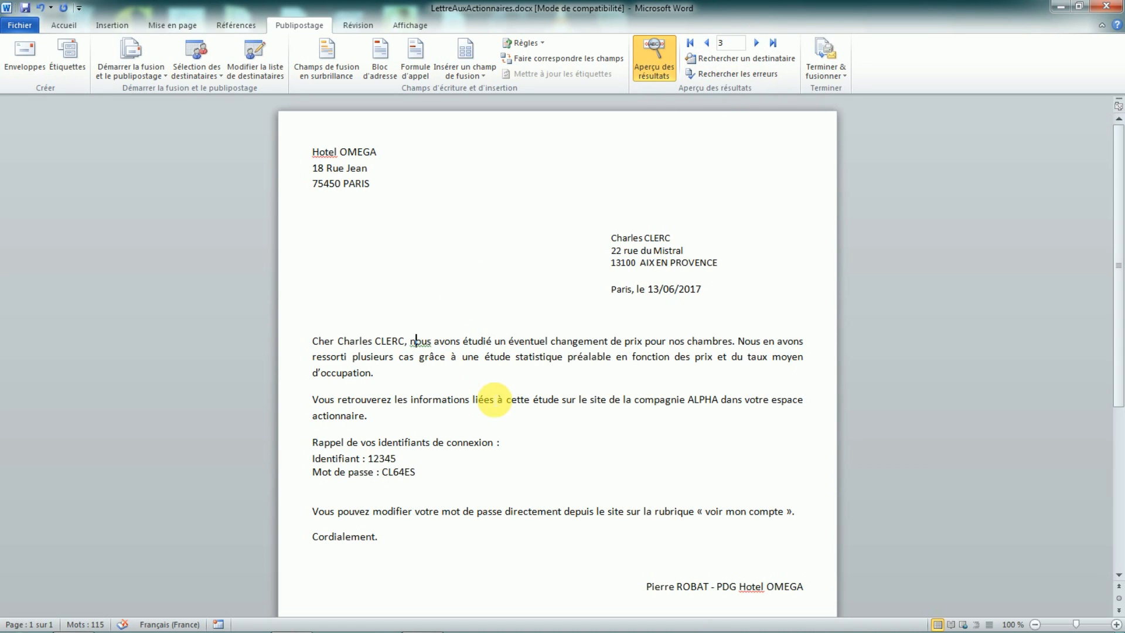
{"action": "key", "text": "BackSpace"}
{"action": "key", "text": "BackSpace"}
{"action": "type", "text": "N"}
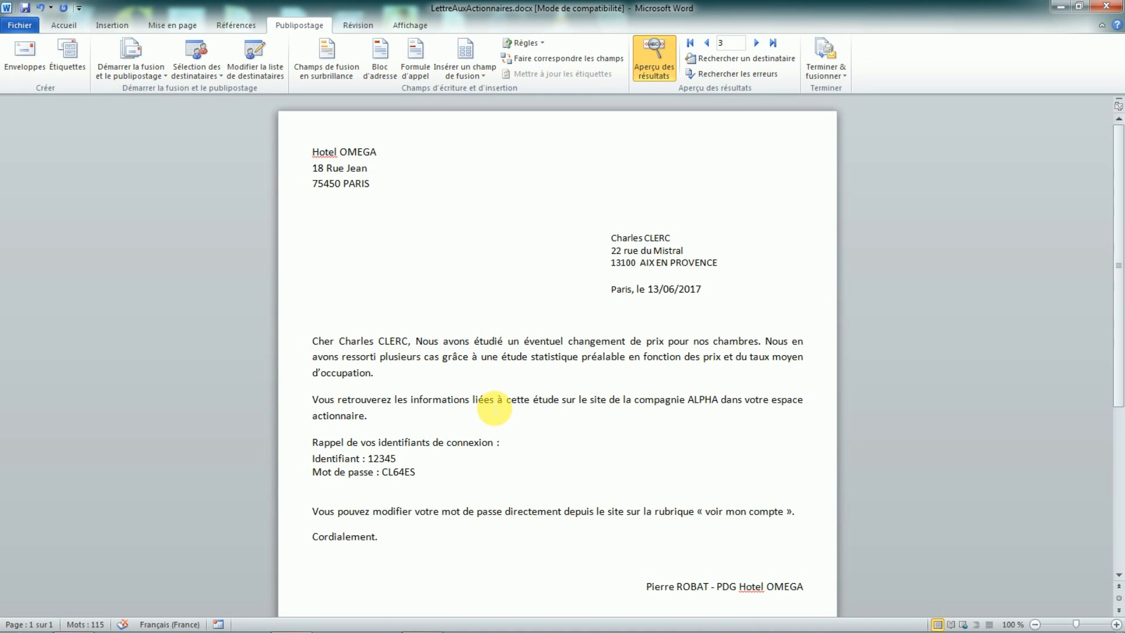
{"action": "key", "text": "BackSpace"}
{"action": "key", "text": "BackSpace"}
{"action": "key", "text": "Return"}
{"action": "key", "text": "Caps_Lock"}
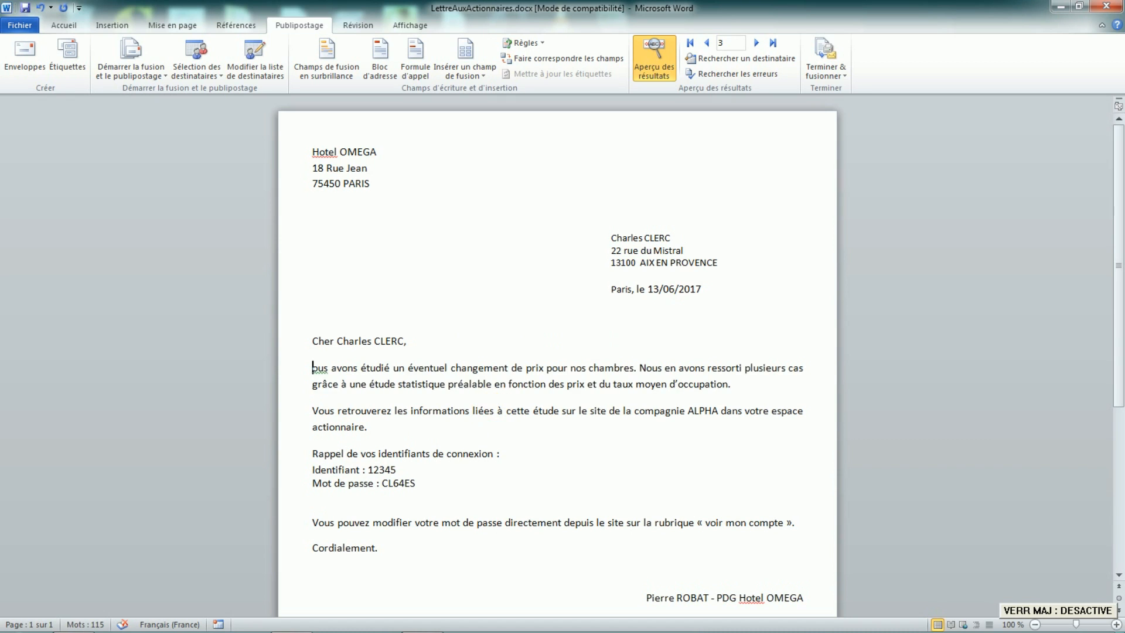
{"action": "type", "text": "n"}
{"action": "key", "text": "BackSpace"}
{"action": "key", "text": "Caps_Lock"}
{"action": "type", "text": "N"}
{"action": "left_click", "coordinate": [504, 368]}
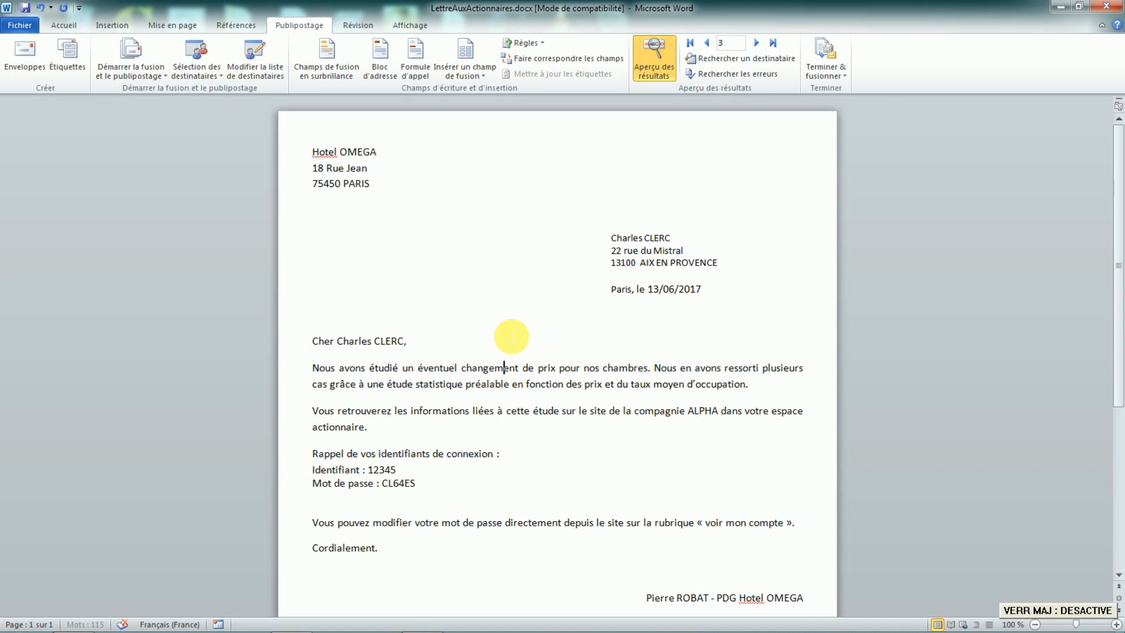
{"action": "left_click", "coordinate": [757, 44]}
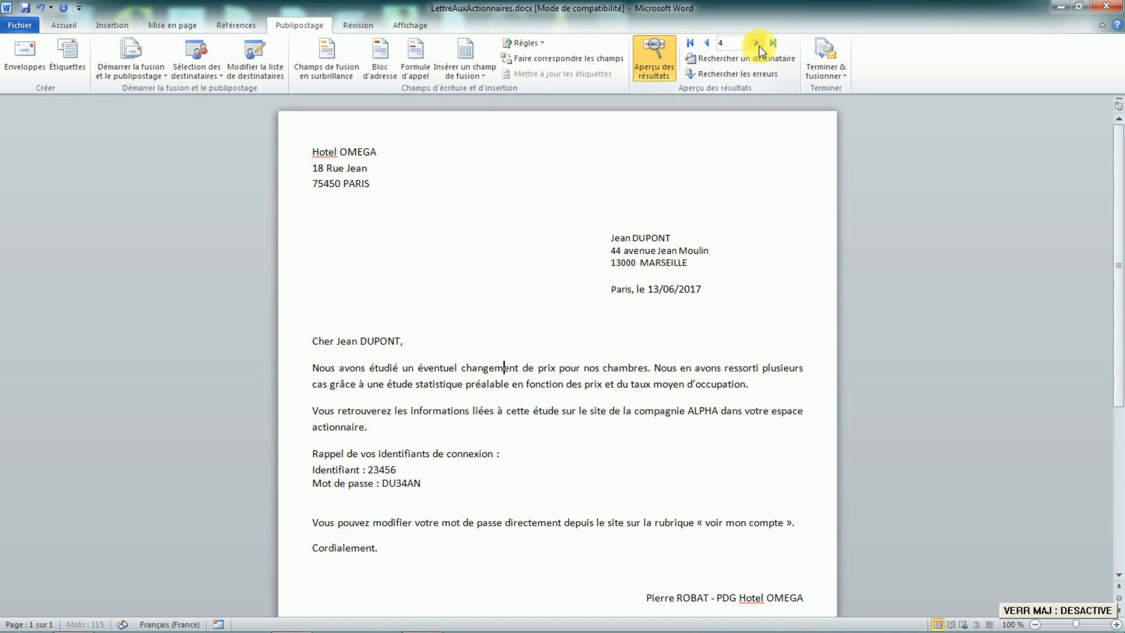
- Preview the merged letters of the following recipients, up to record 7
{"action": "left_click", "coordinate": [757, 44]}
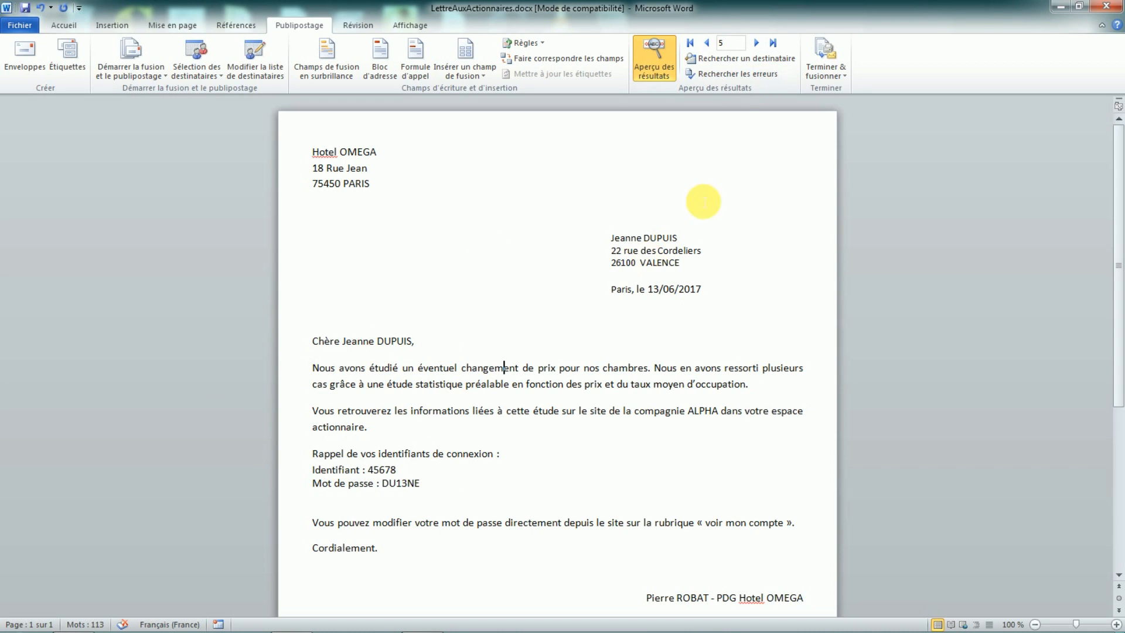
{"action": "left_click", "coordinate": [757, 43]}
{"action": "left_click", "coordinate": [756, 42]}
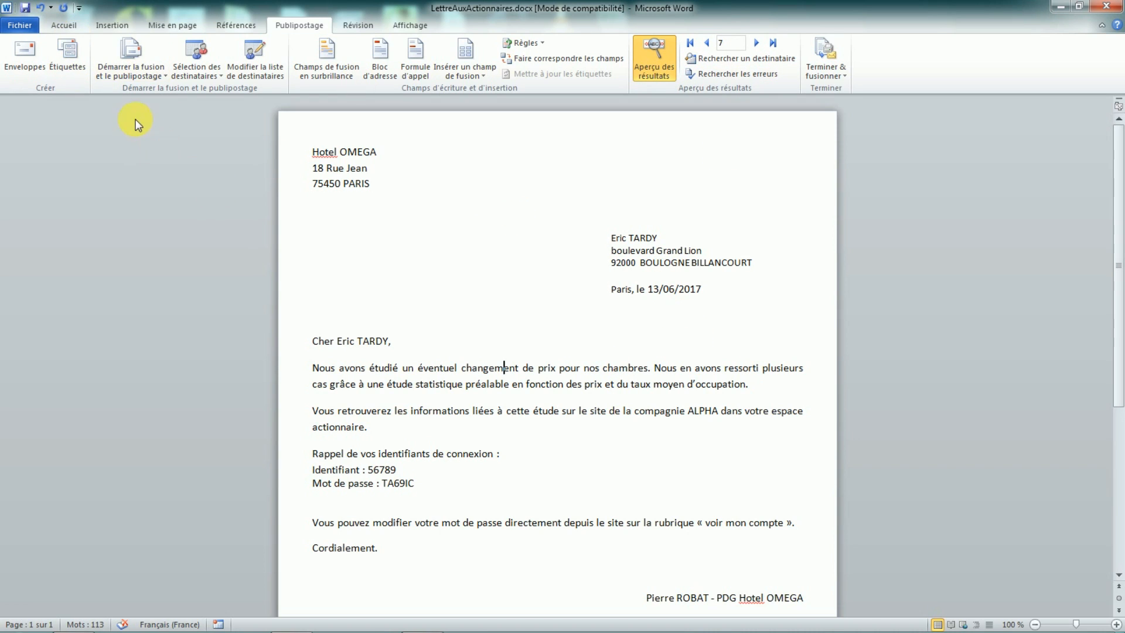
{"action": "left_click", "coordinate": [145, 80]}
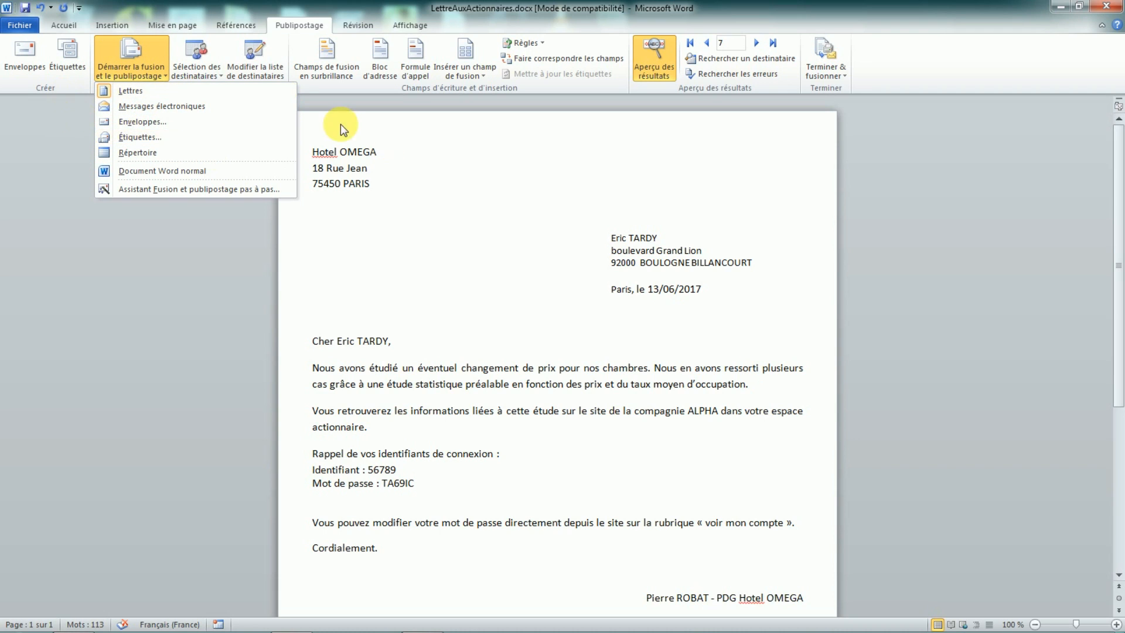
{"action": "left_click", "coordinate": [614, 209]}
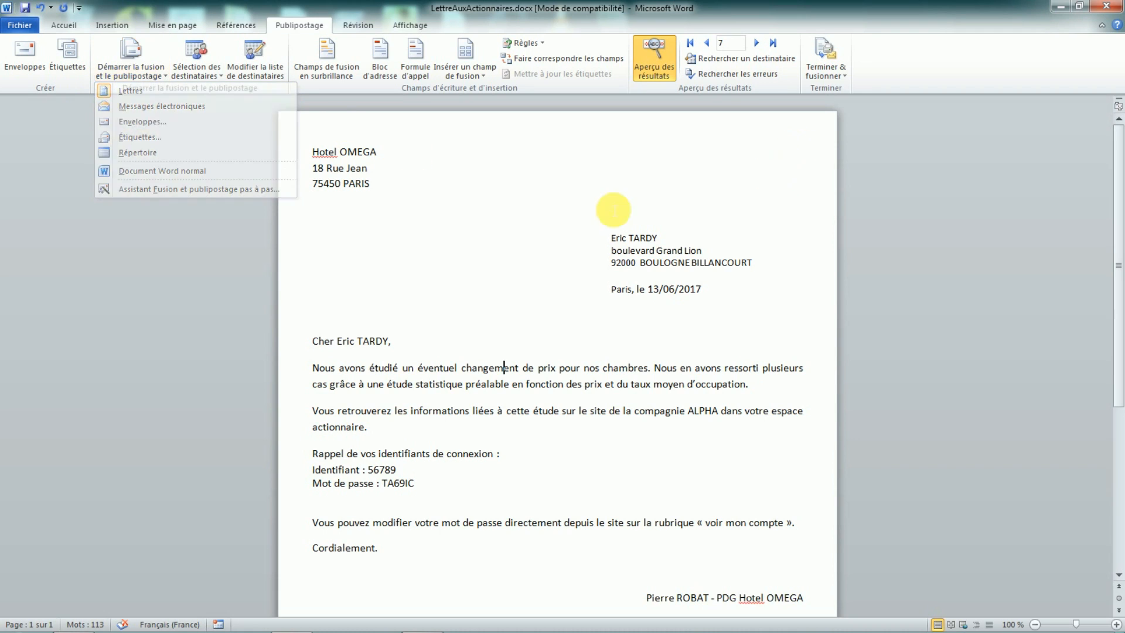
{"action": "left_click", "coordinate": [834, 79]}
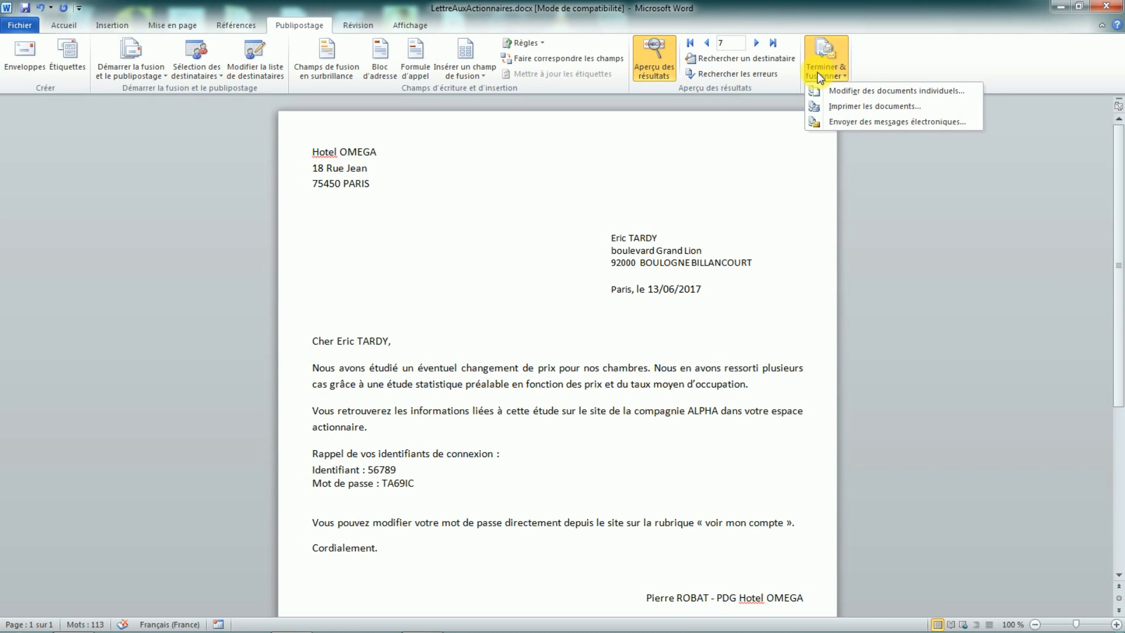
{"action": "left_click", "coordinate": [674, 169]}
{"action": "scroll", "coordinate": [681, 171], "scroll_direction": "down", "scroll_amount": 5}
{"action": "scroll", "coordinate": [681, 172], "scroll_direction": "up", "scroll_amount": 5}
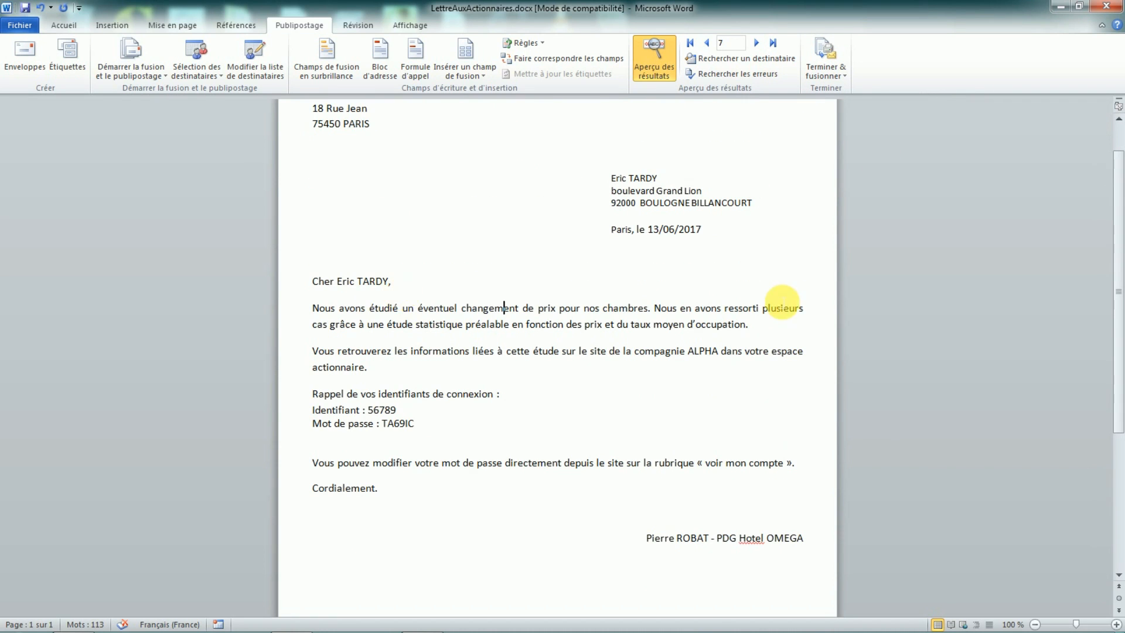
- Return the letter preview to the first recipient and switch to the Publipostage.xlsx address table in Excel
{"action": "left_click", "coordinate": [760, 42]}
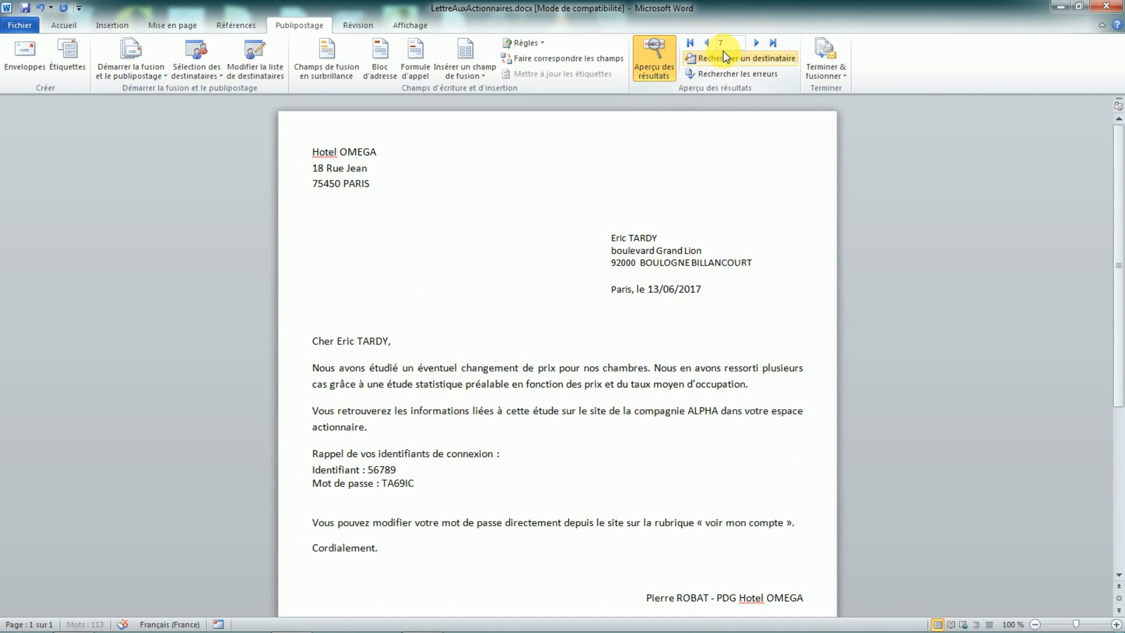
{"action": "left_click", "coordinate": [708, 42]}
{"action": "left_click", "coordinate": [708, 43]}
{"action": "left_click", "coordinate": [708, 42]}
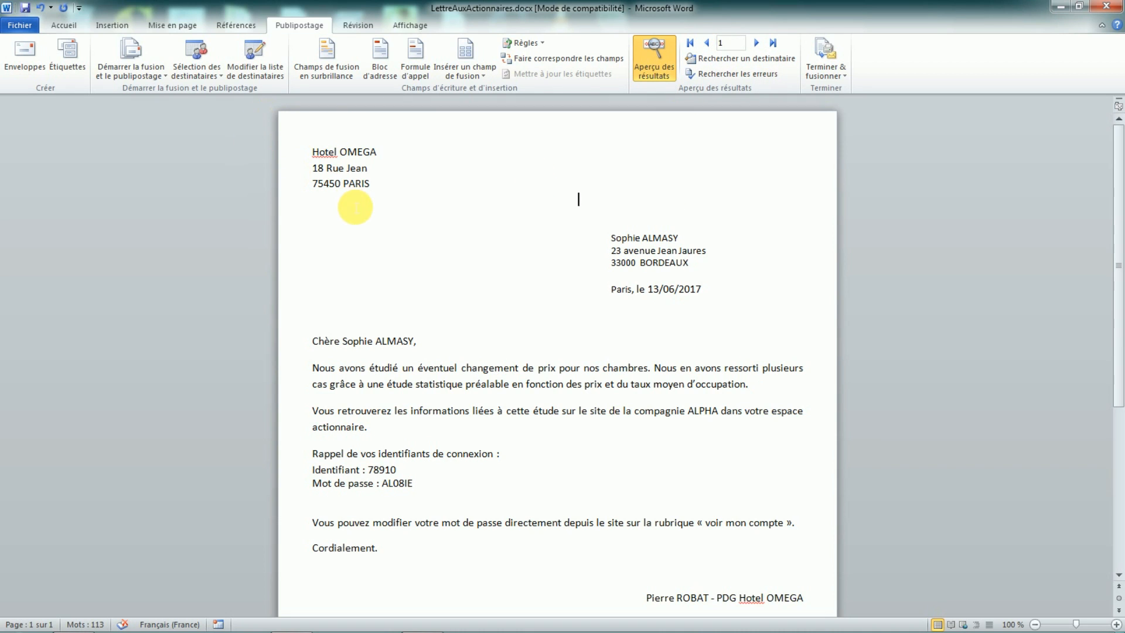
{"action": "key", "text": "alt+Tab"}
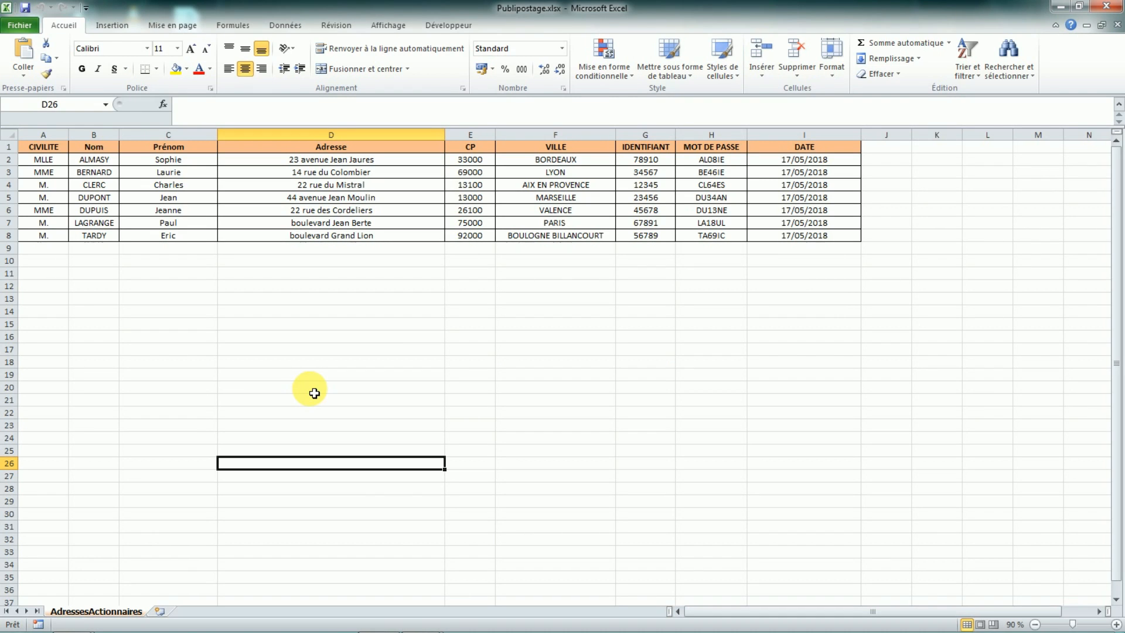